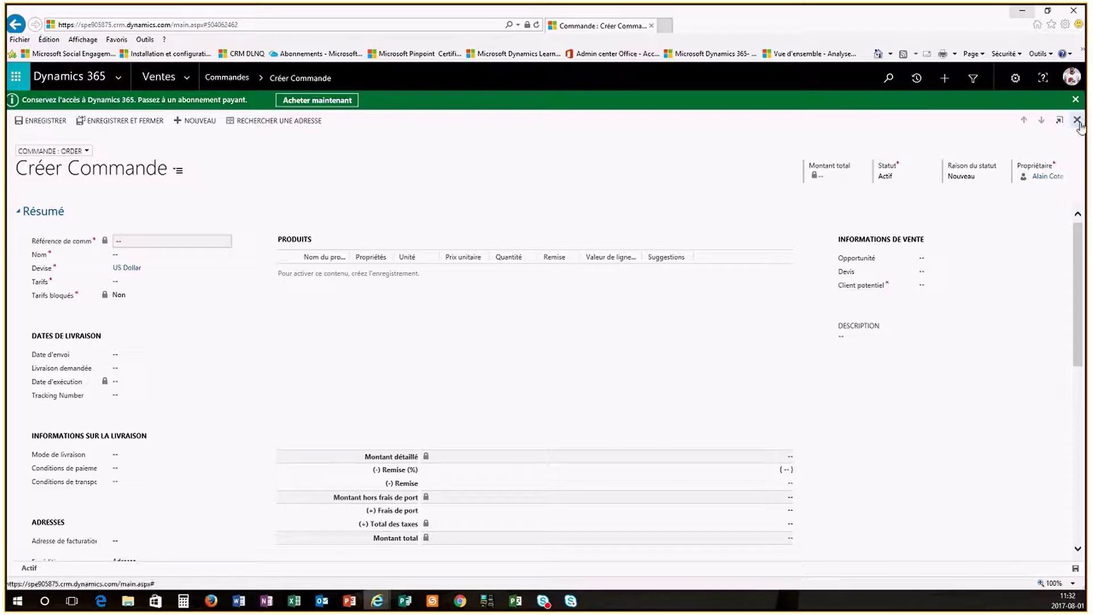
Leave the blank order form and view the existing order Portable pour Bleu Yonder, returning to the order list.
left_click(1076, 121)
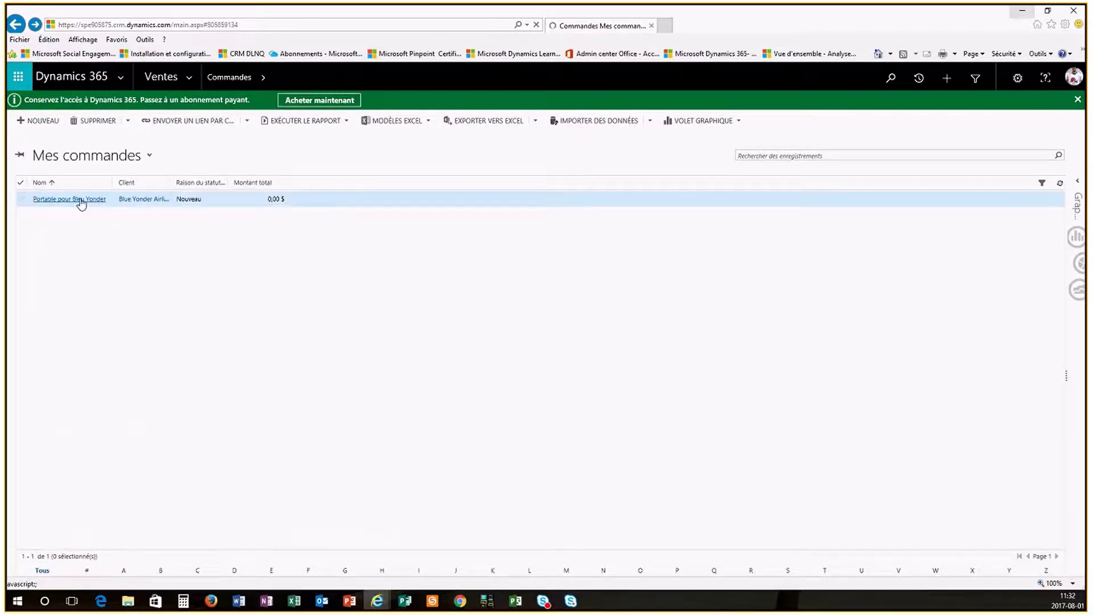
left_click(82, 199)
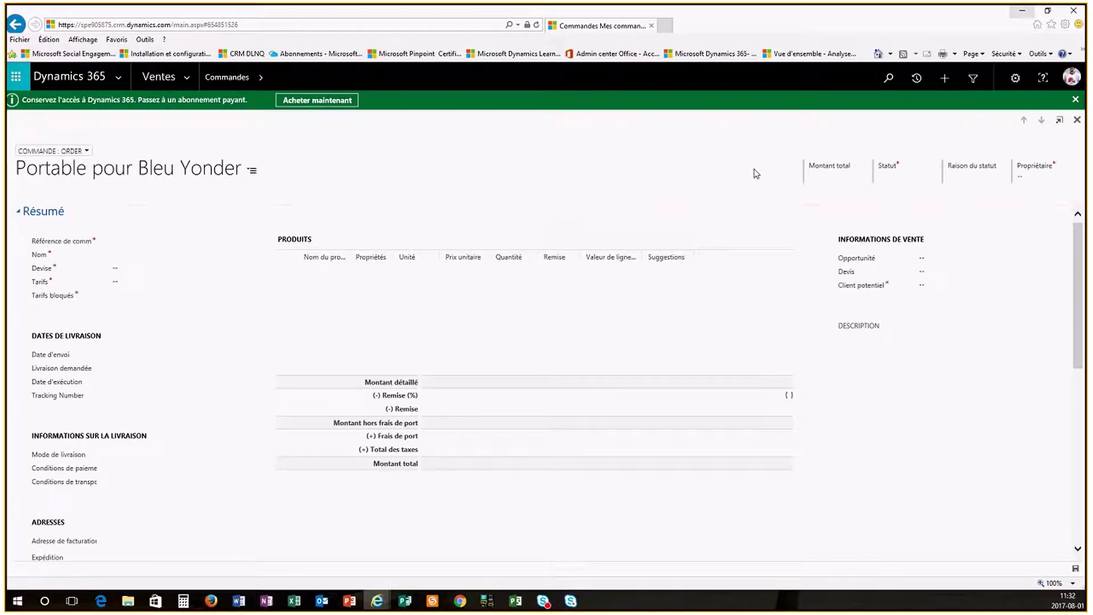
left_click(1077, 120)
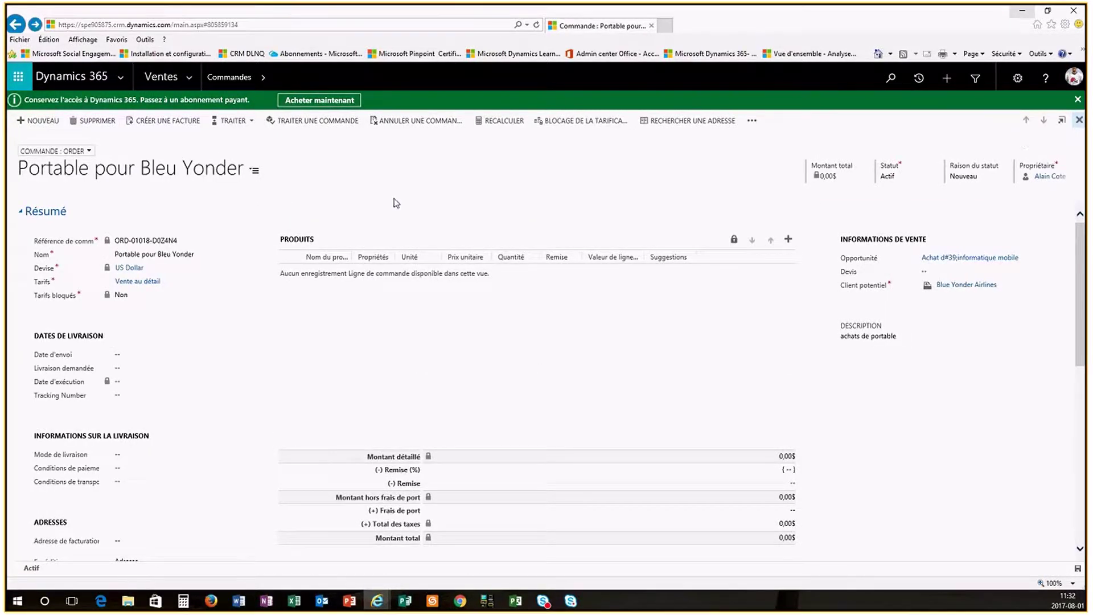
Open the Blue Yonder Airlines account and start a new order from its Commandes (Client) list in a maximized window.
left_click(139, 201)
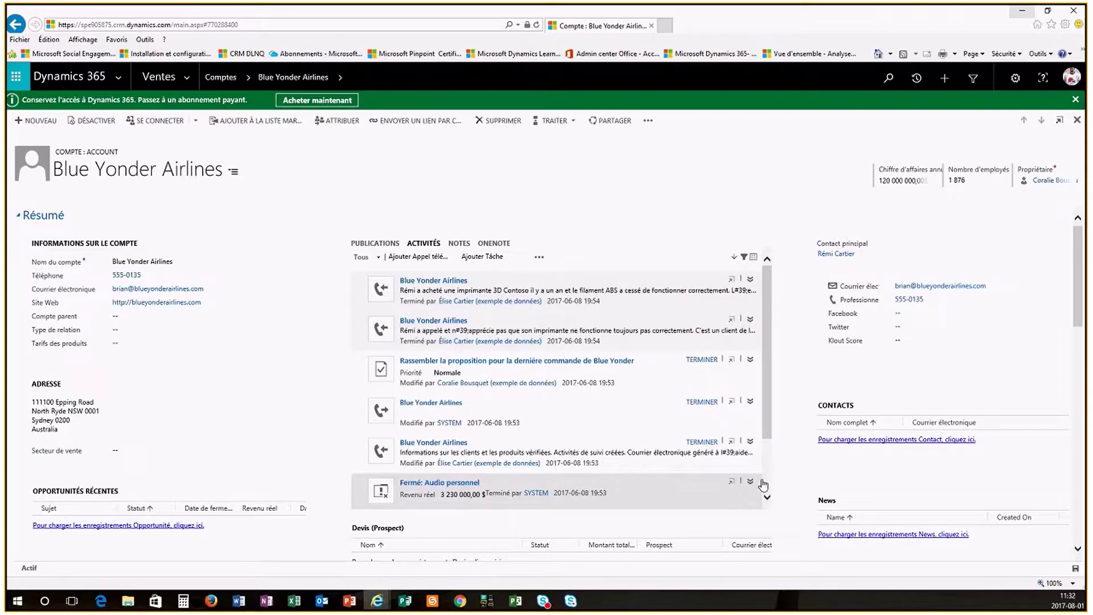
scroll(796, 464, "down", 5)
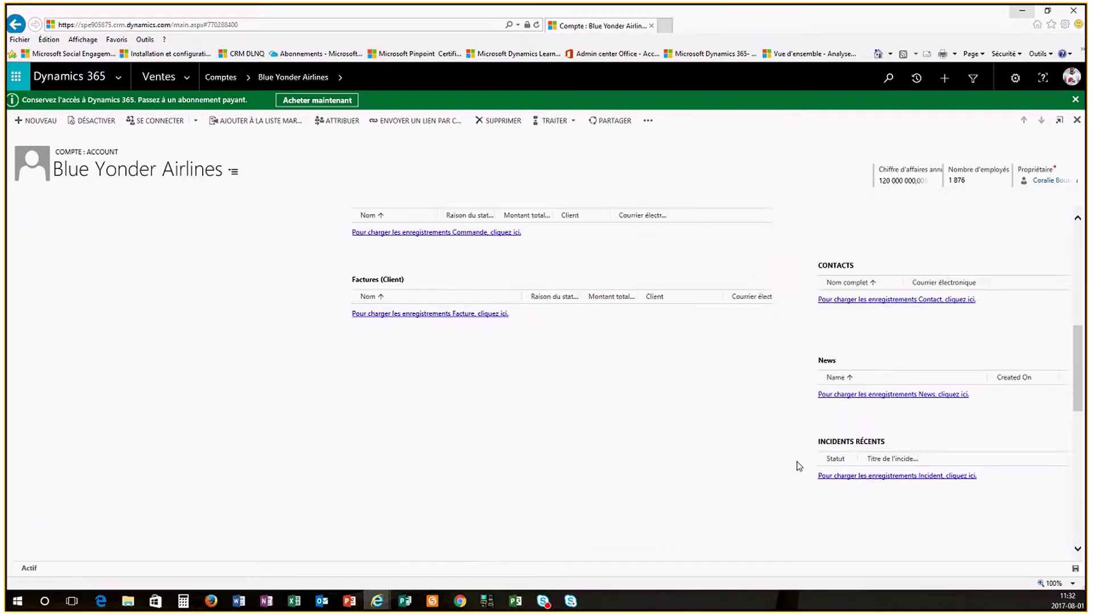
scroll(757, 279, "up", 2)
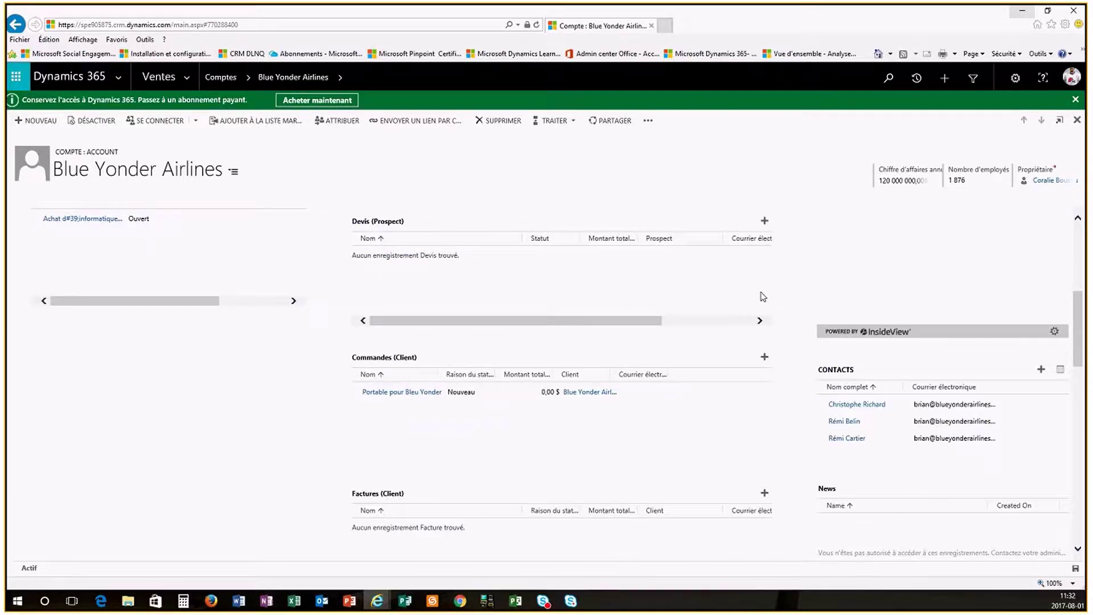
left_click(764, 357)
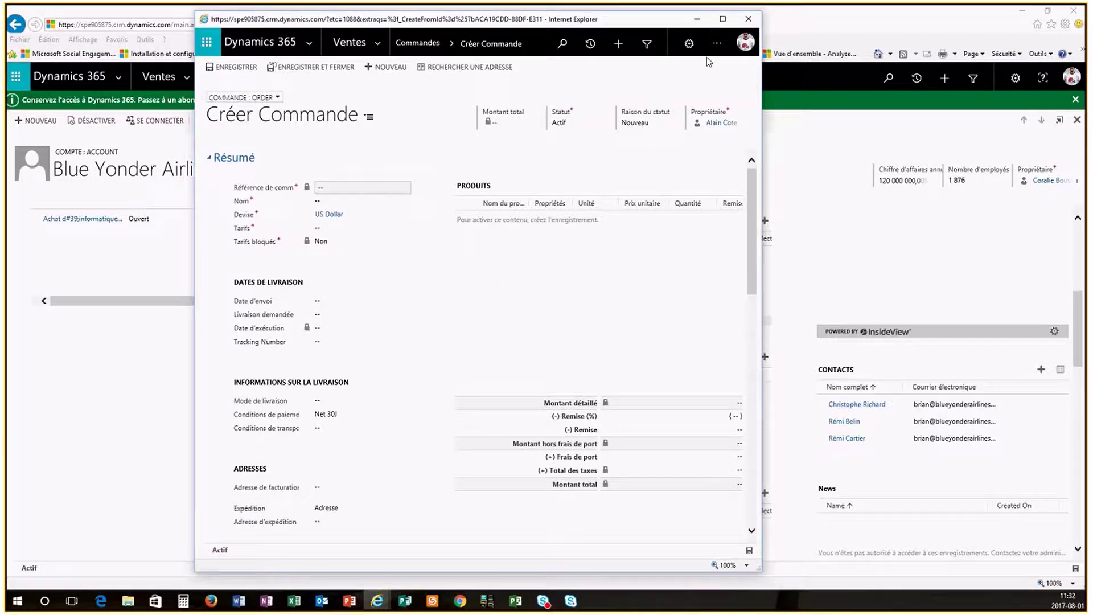
left_click(723, 19)
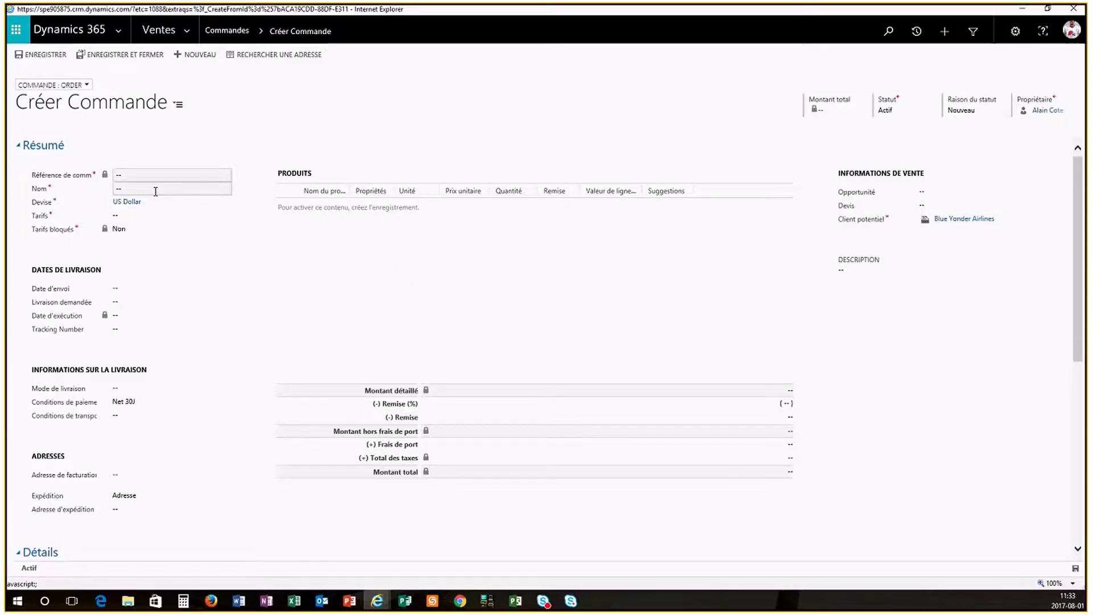
Name the new order "Test- Blue Yonder".
left_click(156, 191)
type("Test")
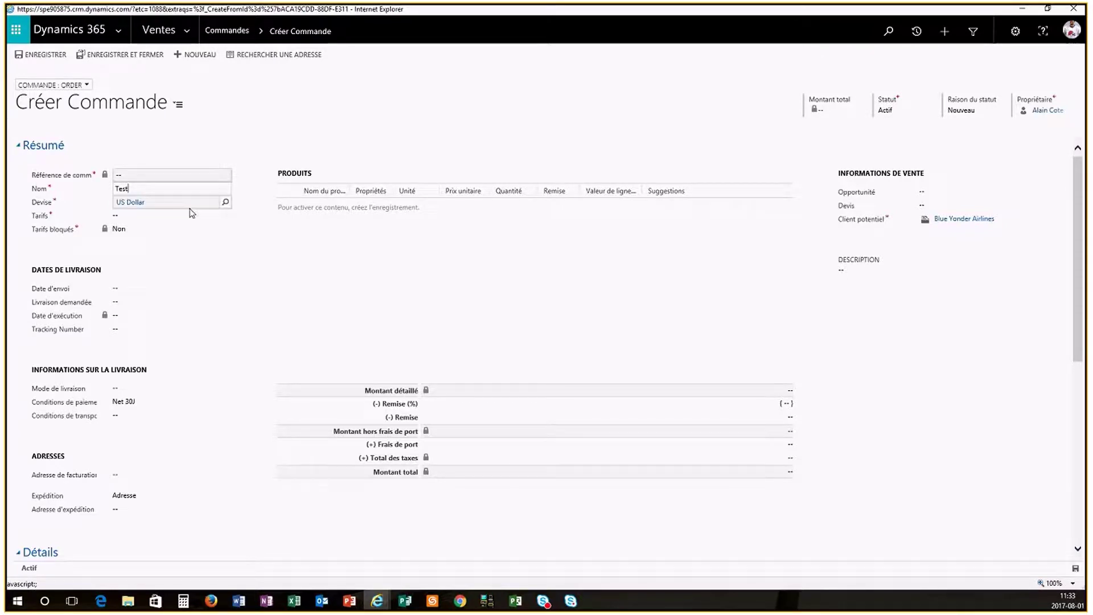
type("5")
type("- Blue")
key("BackSpace")
type("-")
key("Right")
key("Right")
key("Right")
key("Right")
key("Right")
type("Yonder")
Set the order's price list (Tarifs) to Vente au détail.
left_click(165, 215)
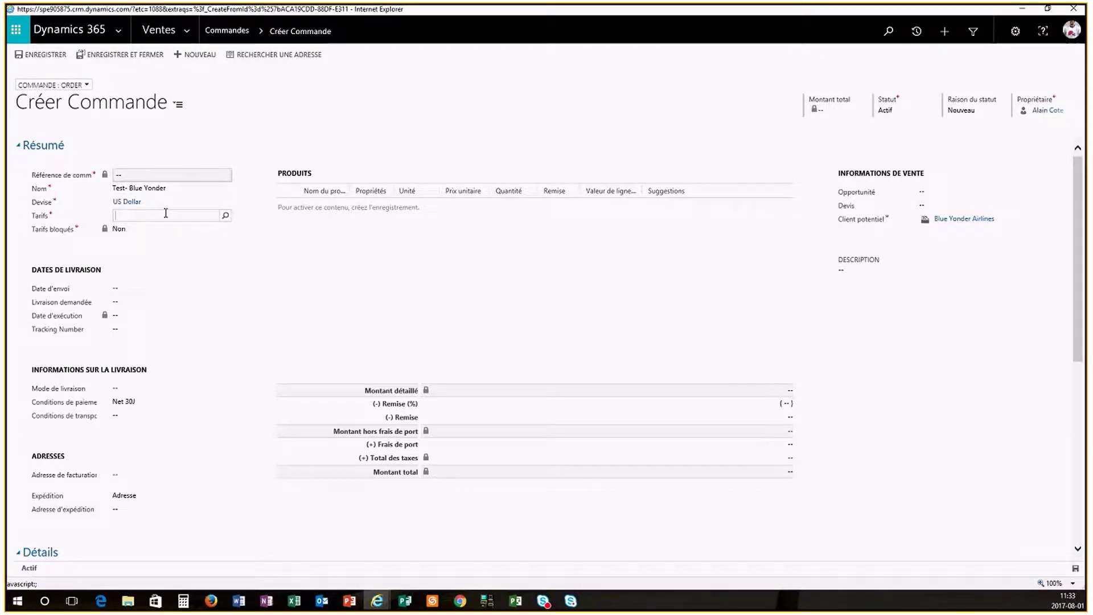
type("vent")
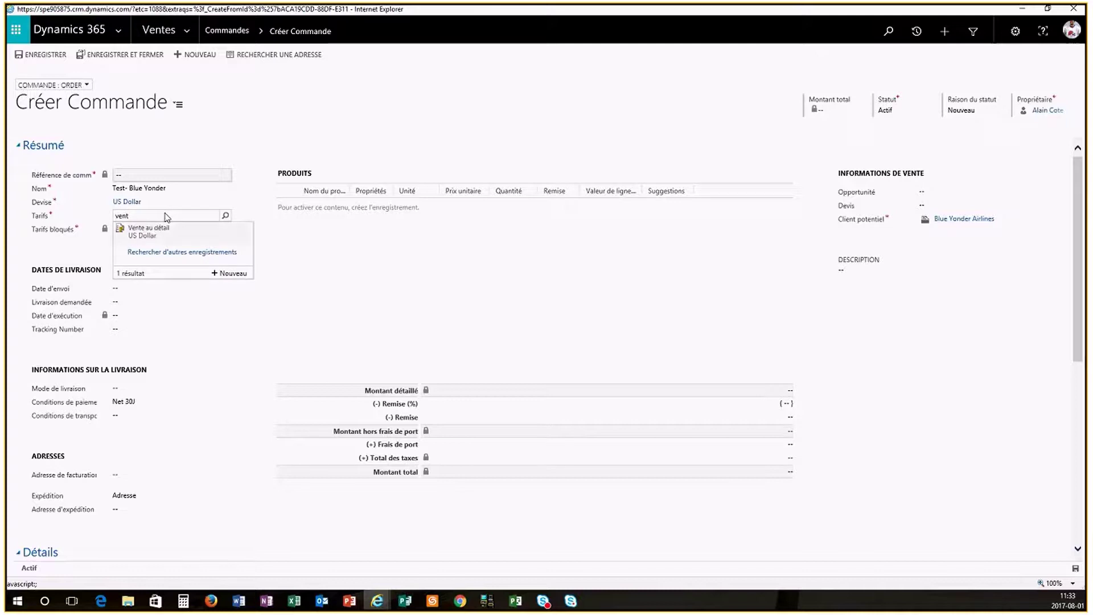
left_click(177, 239)
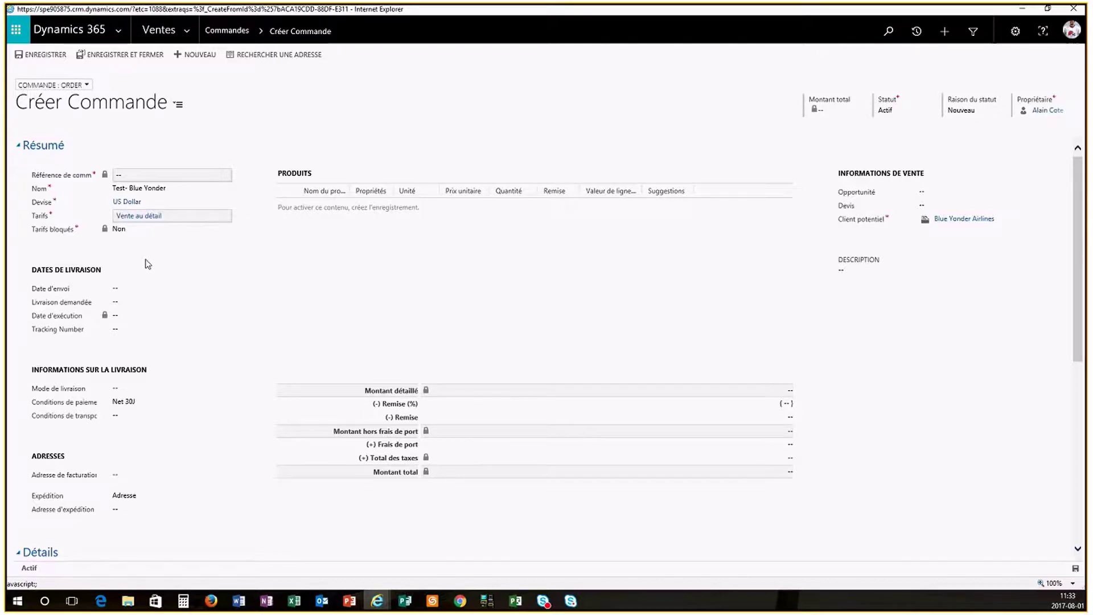
Set the order's Date d'envoi to 2017-08-08 and its Livraison demandée to 2017-08-10.
left_click(148, 289)
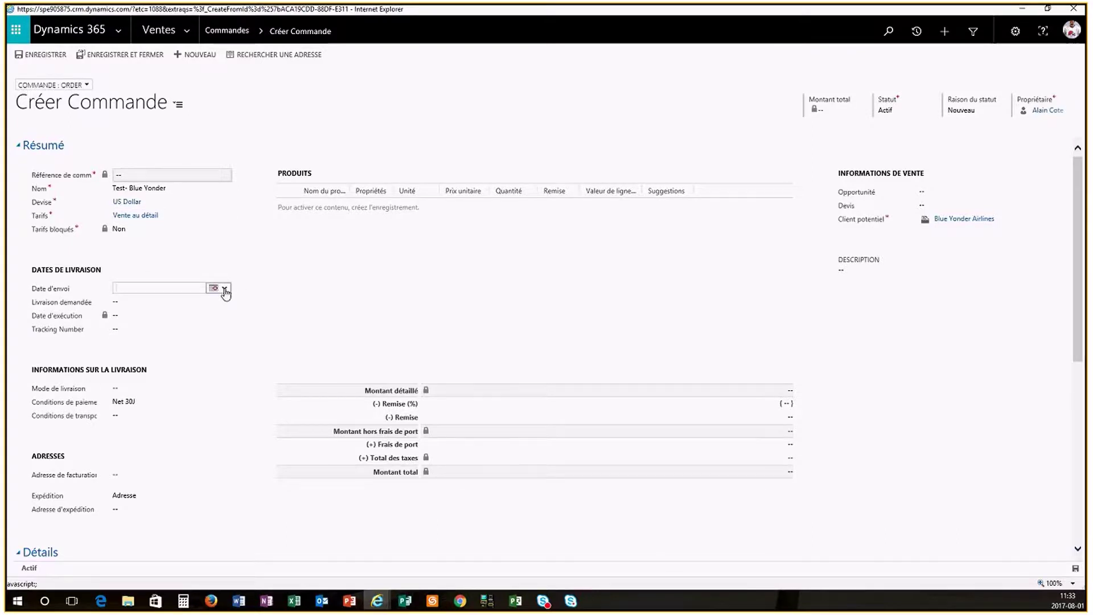
left_click(214, 287)
left_click(224, 329)
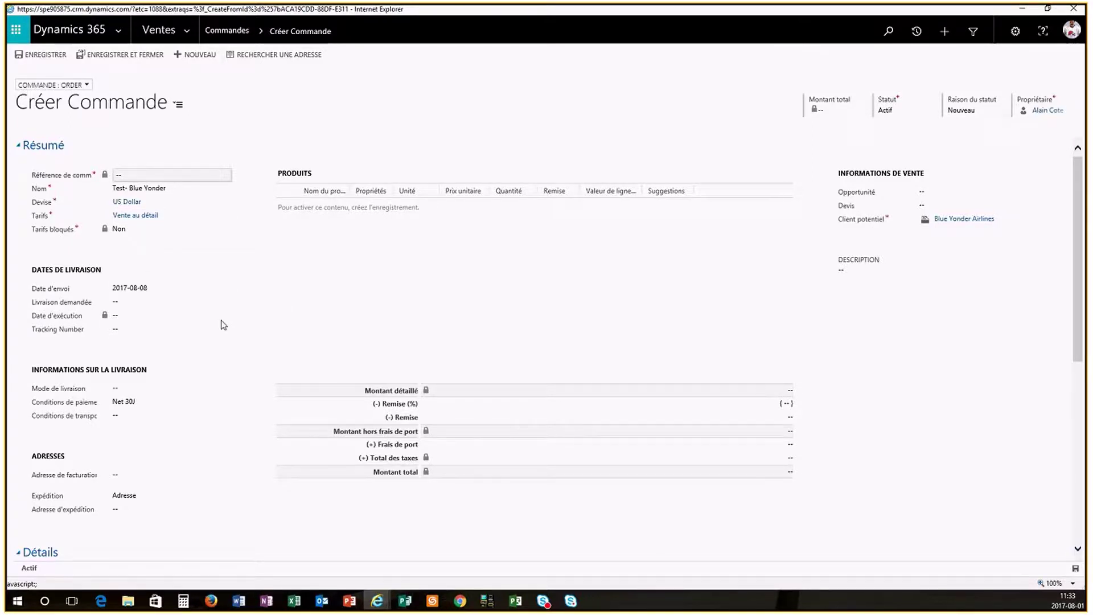
left_click(166, 302)
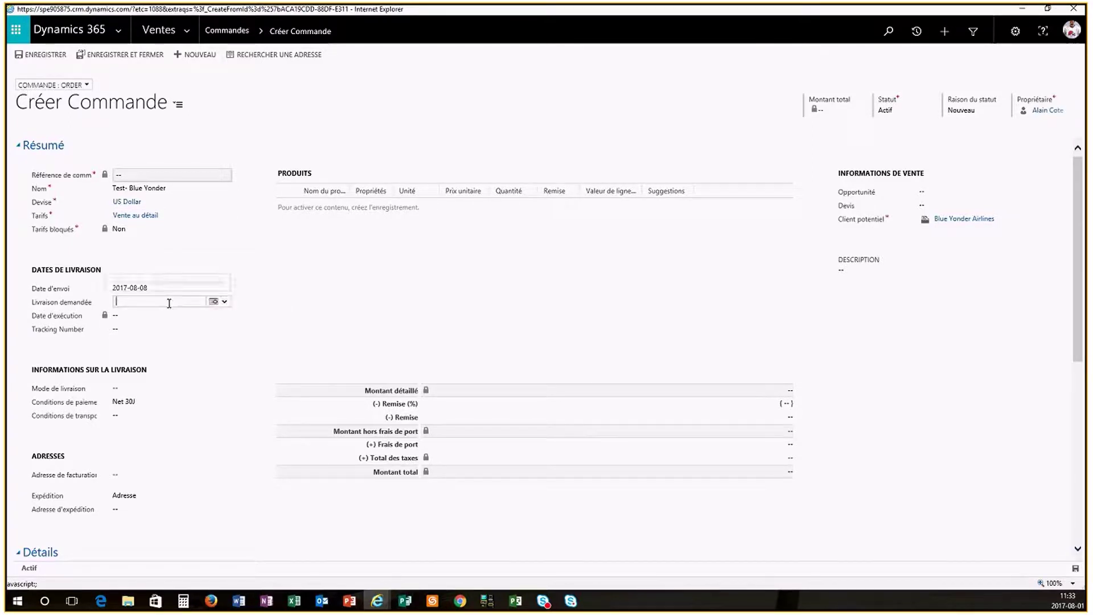
left_click(226, 303)
left_click(245, 343)
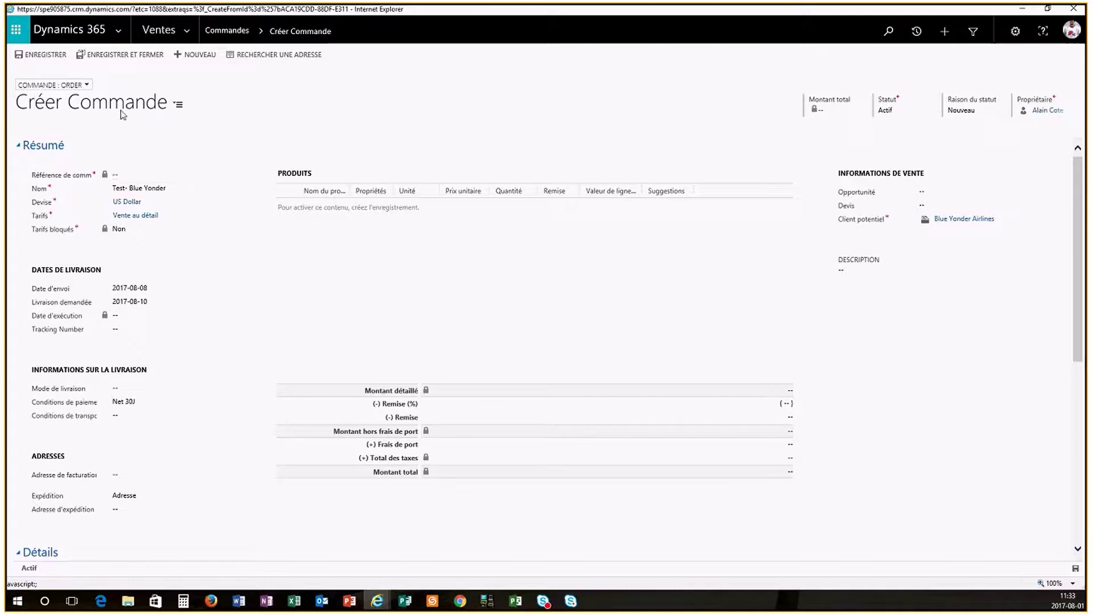
Look up the customer's existing address and apply it as both the billing and shipping address of the order.
left_click(245, 56)
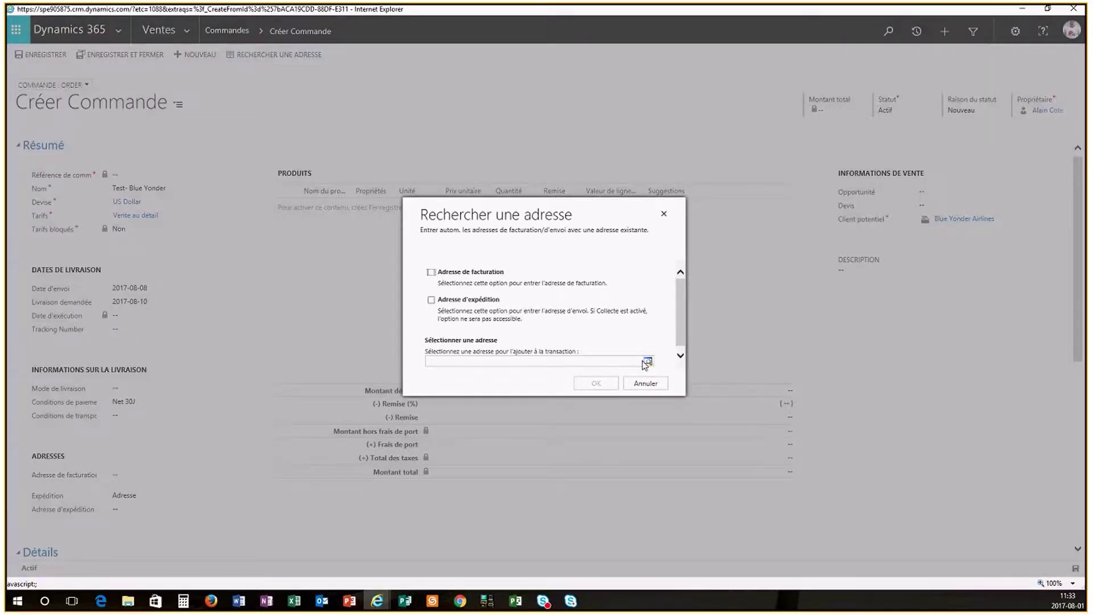
left_click(646, 363)
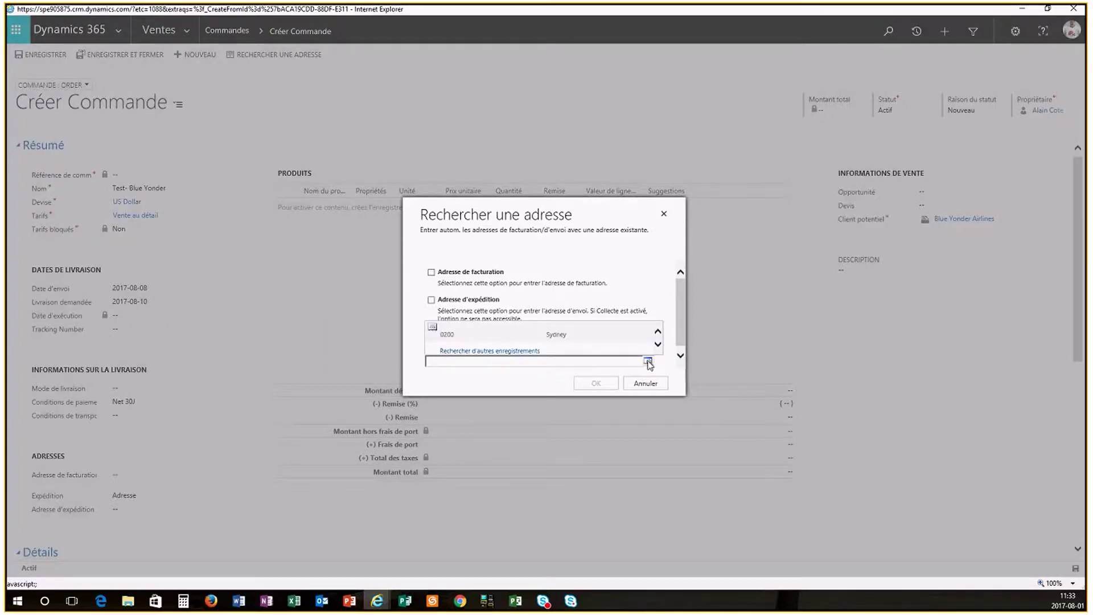
left_click(521, 334)
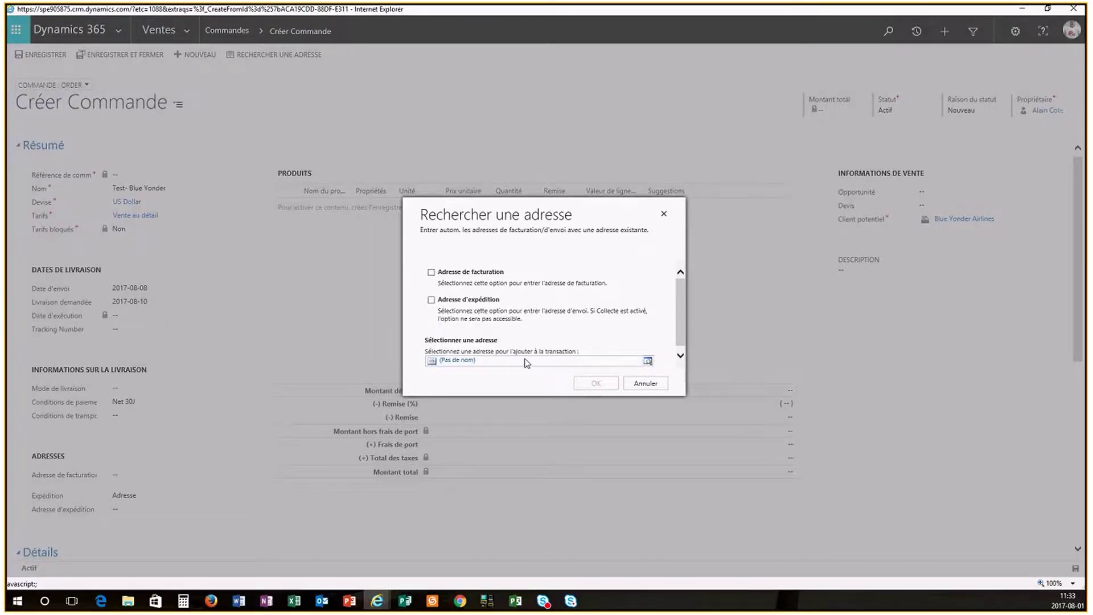
left_click(431, 300)
left_click(431, 272)
left_click(592, 380)
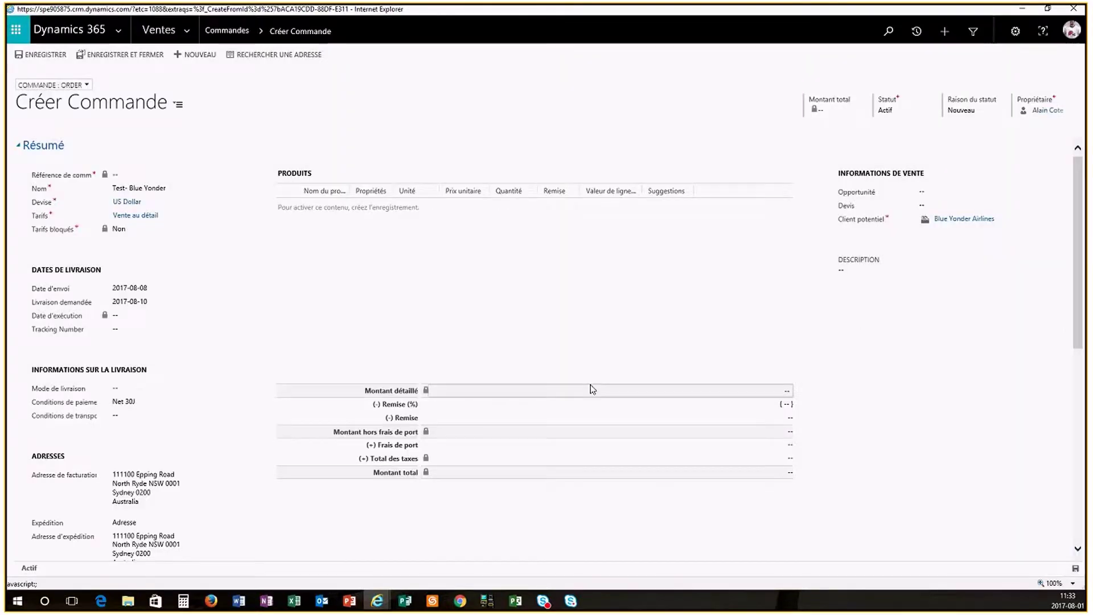
Set the order's Mode de livraison to Transporteur and its transport conditions to FAB.
scroll(260, 359, "down", 2)
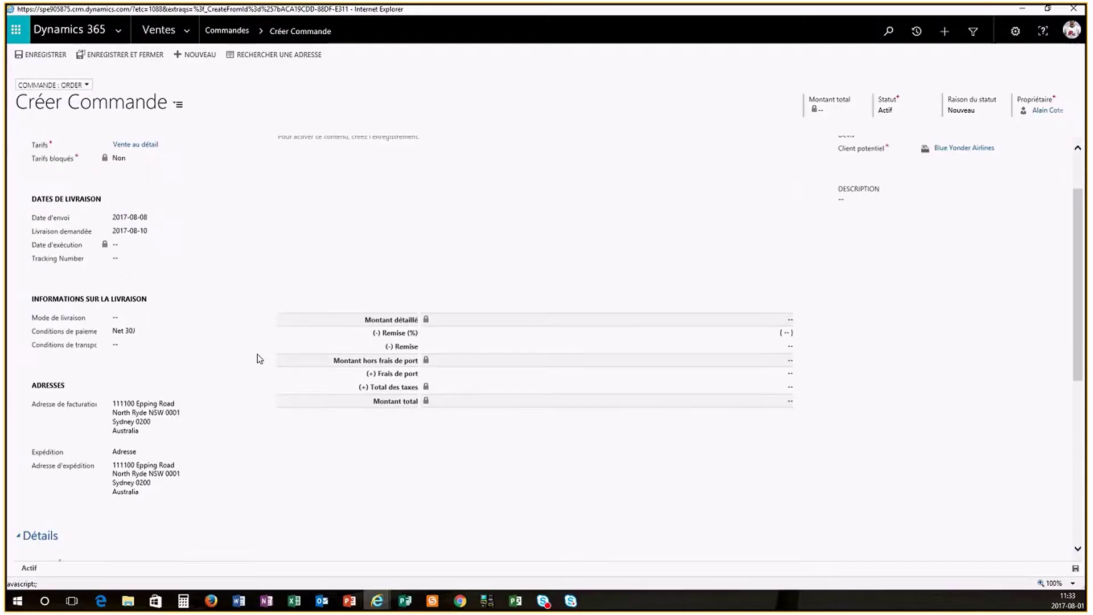
scroll(260, 358, "up", 2)
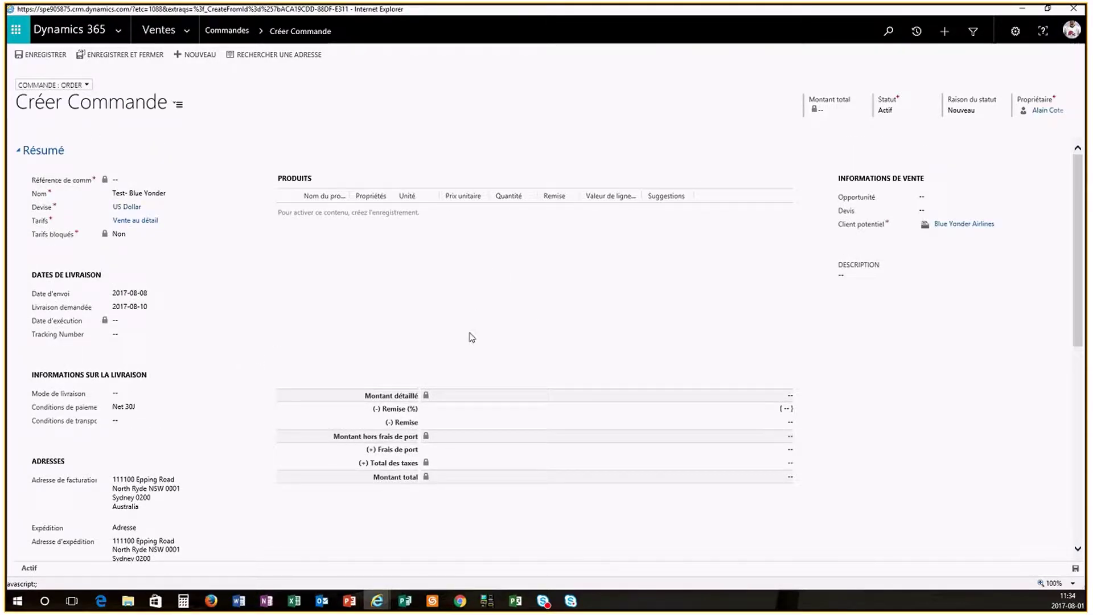
left_click(138, 391)
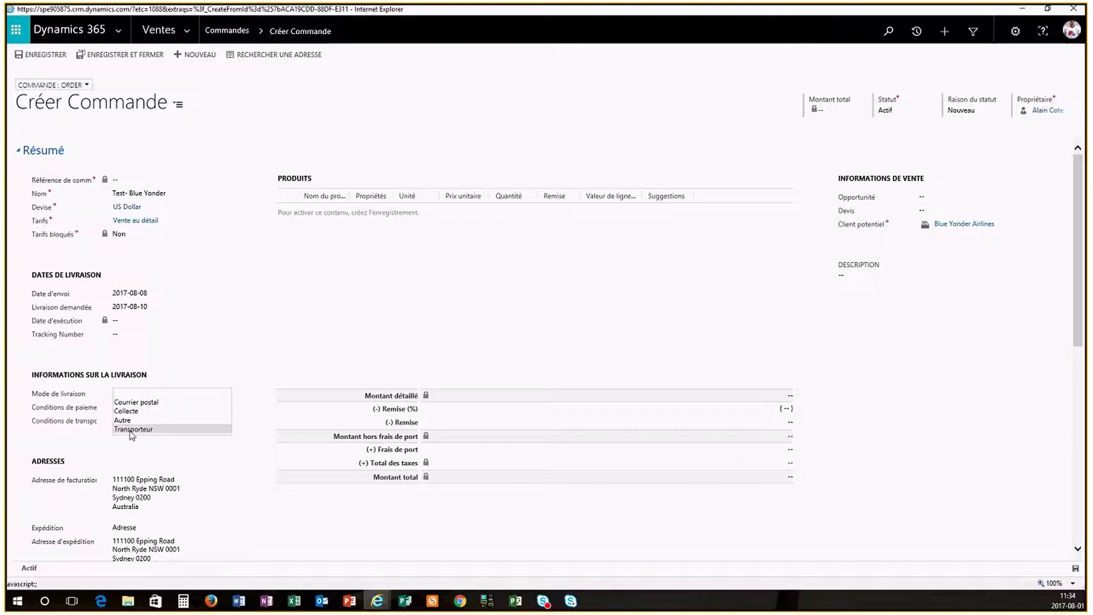
left_click(140, 402)
left_click(124, 423)
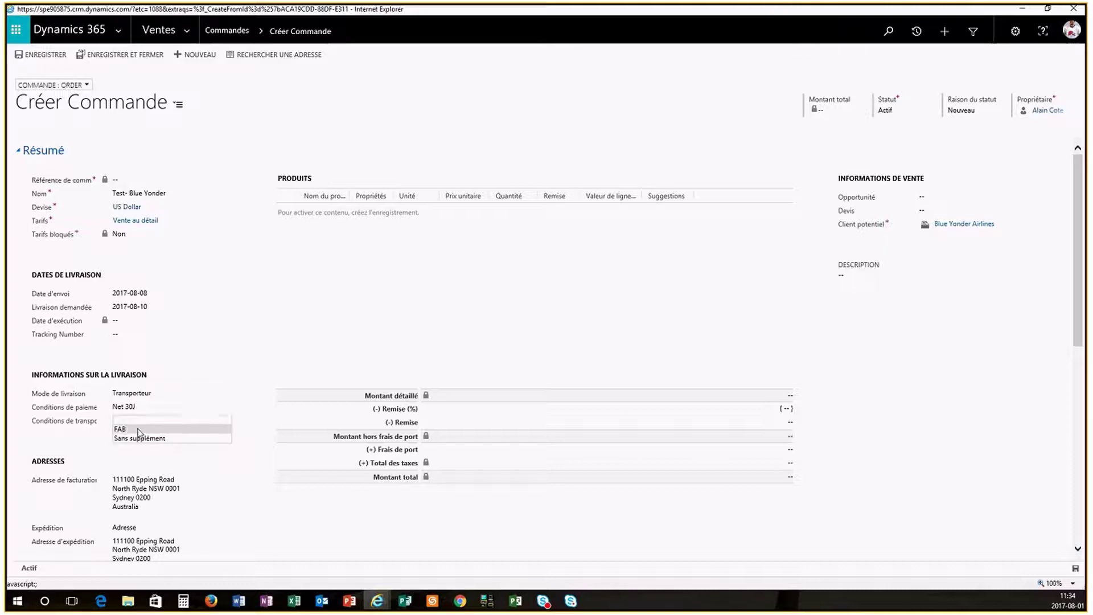
left_click(122, 429)
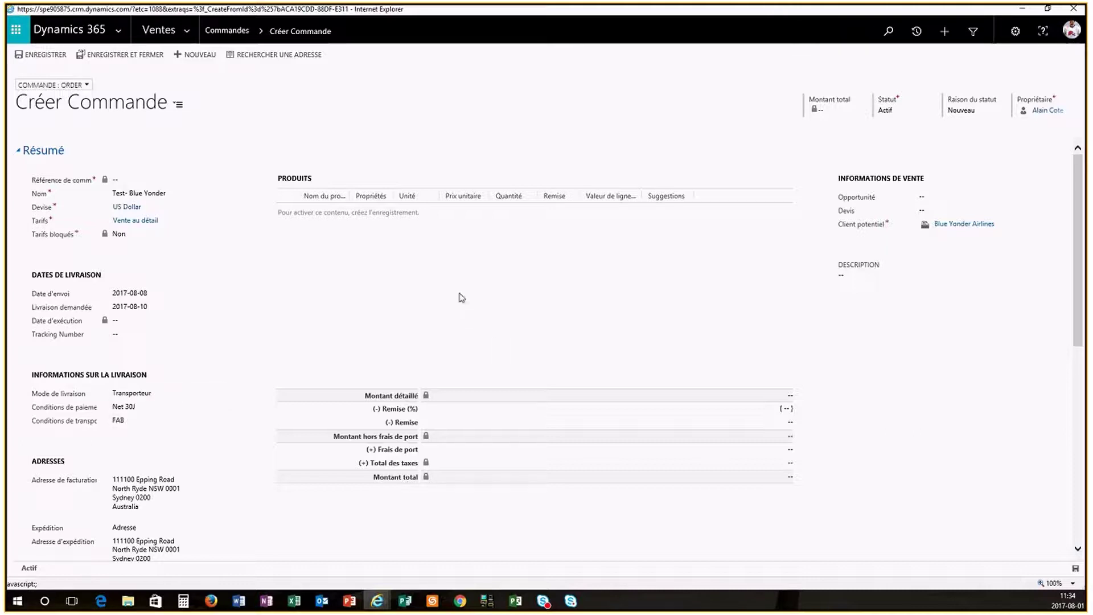
Save the new order and examine its reference number.
left_click(41, 54)
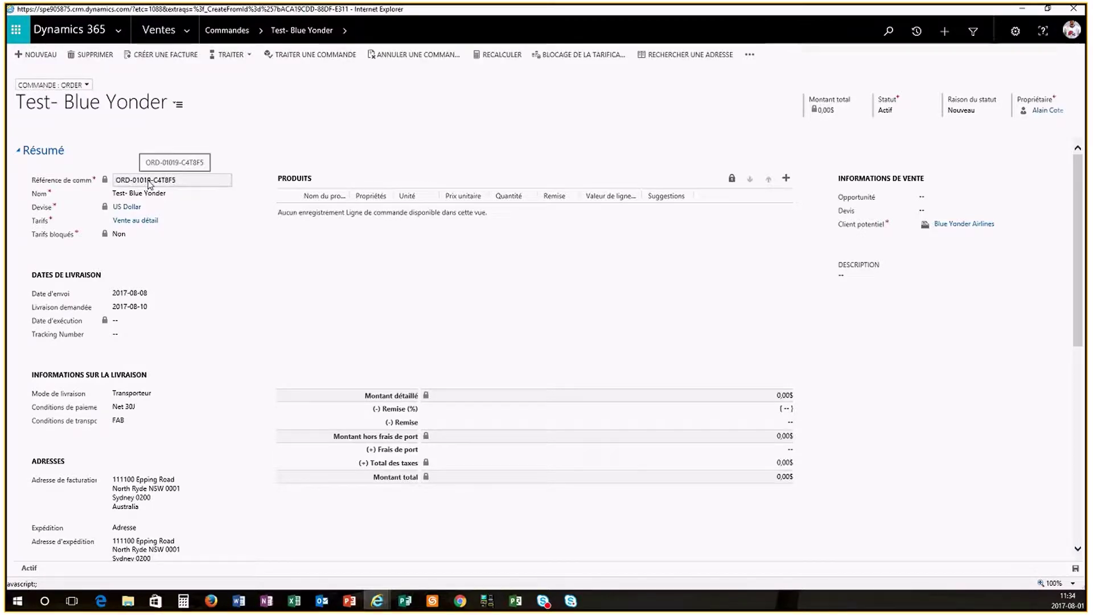
left_click_drag(152, 181, 132, 184)
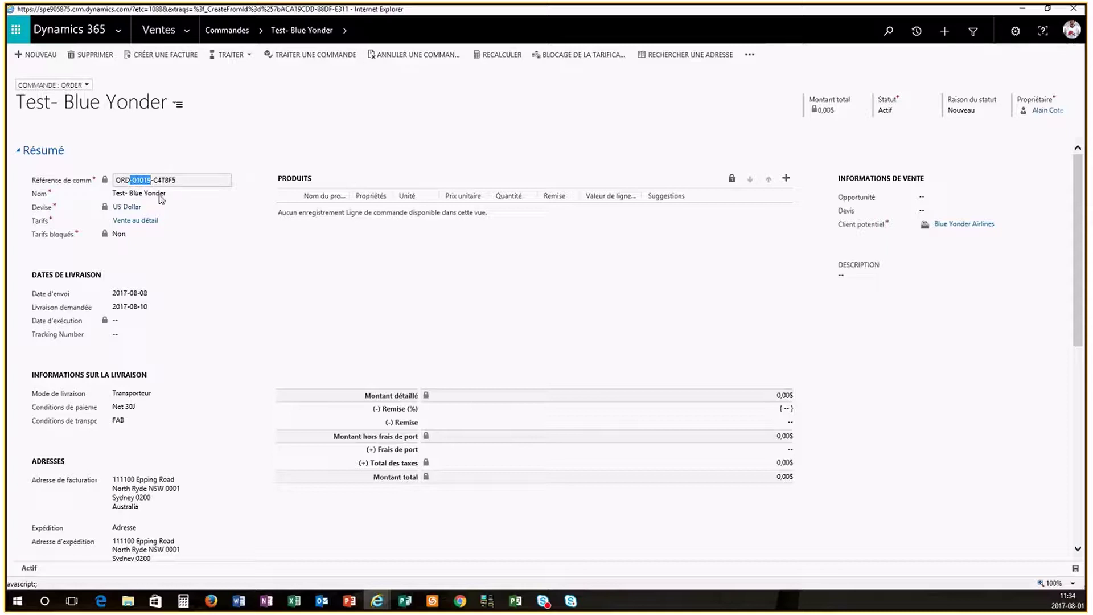
left_click(366, 300)
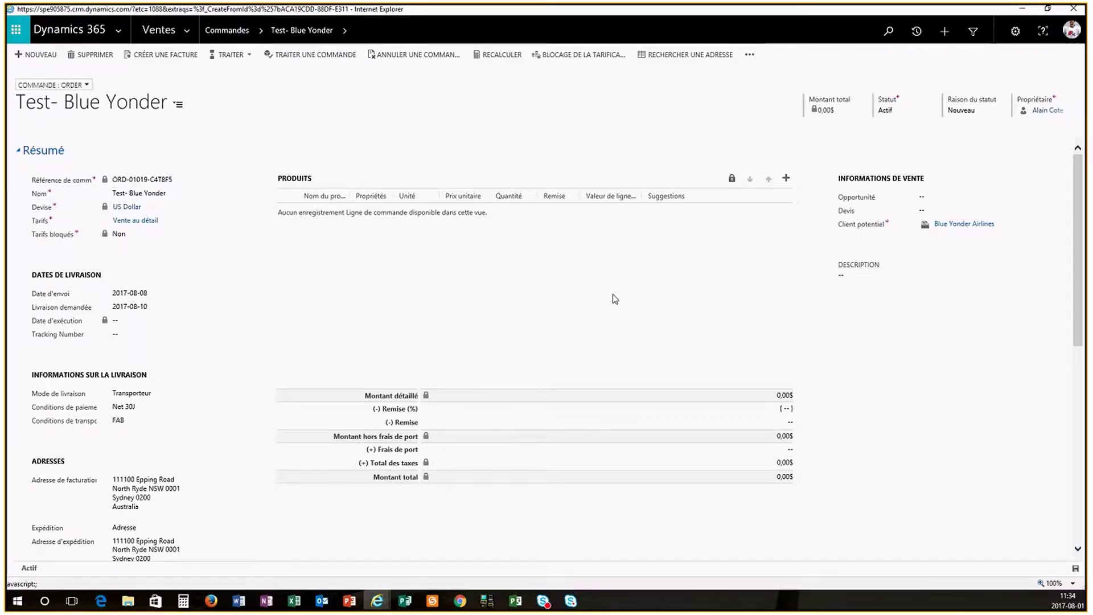
Enter "test" as the order's description.
left_click(869, 284)
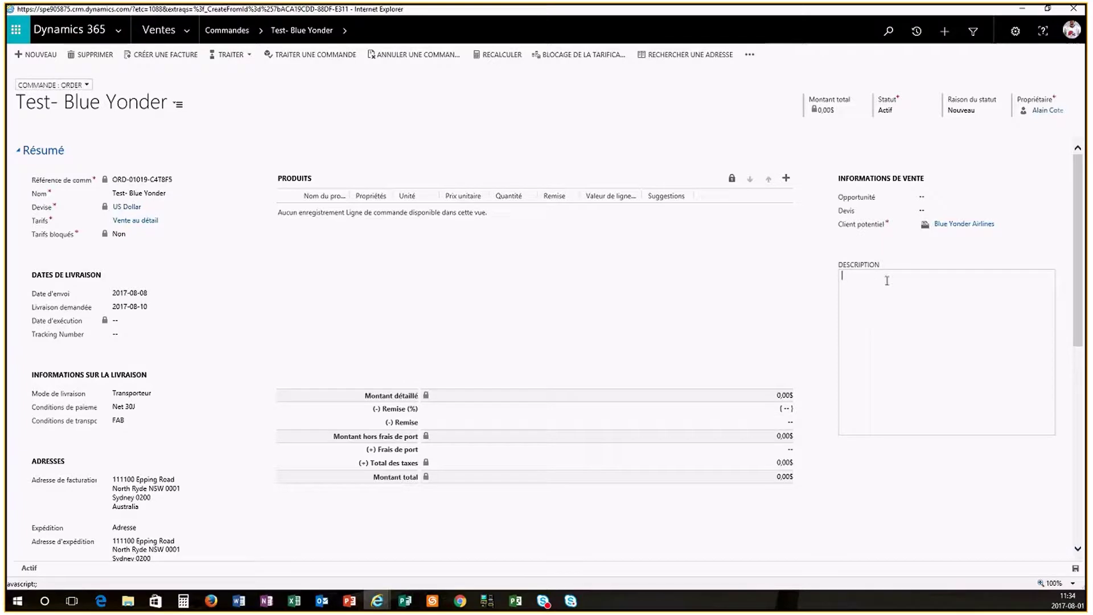
type("test")
left_click(659, 313)
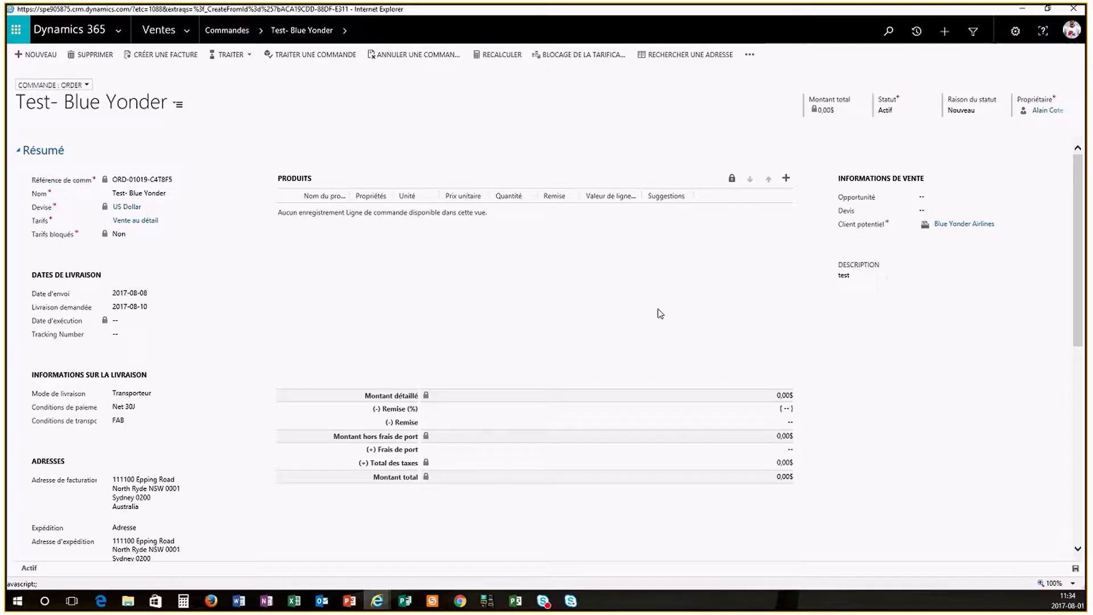
Add the existing product 045321, Table ronde RT302 de Southridge Video, to the order's product lines.
left_click(785, 178)
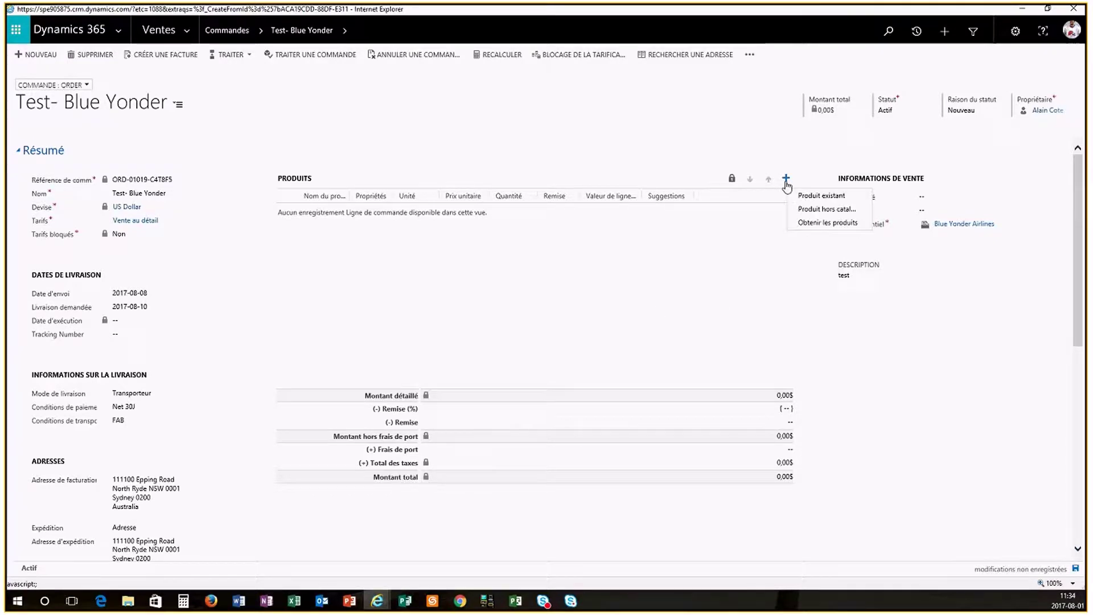
left_click(819, 196)
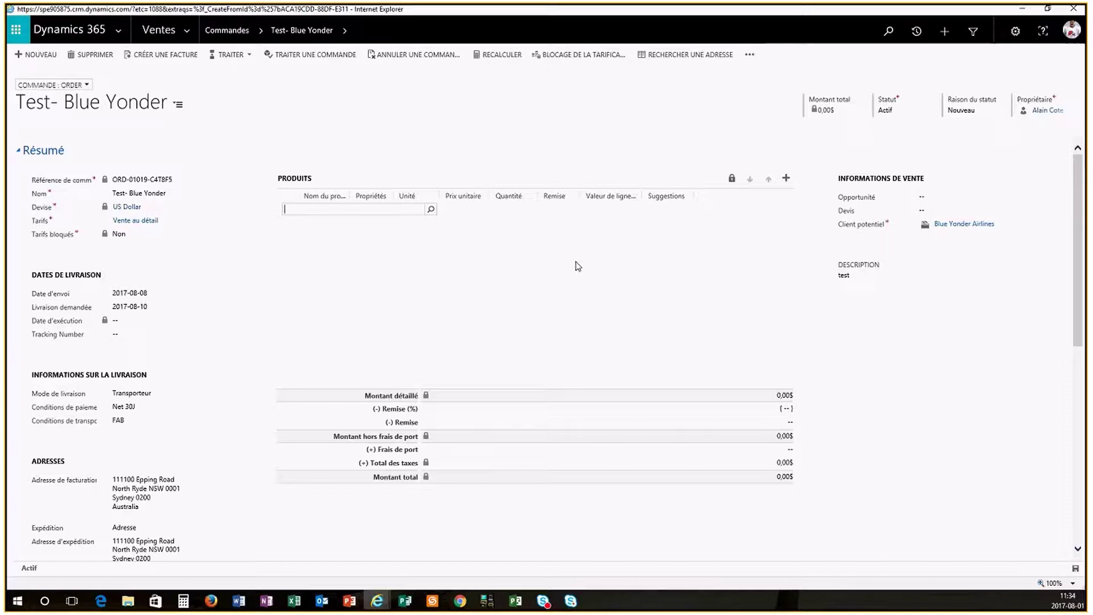
type("045321")
key("Return")
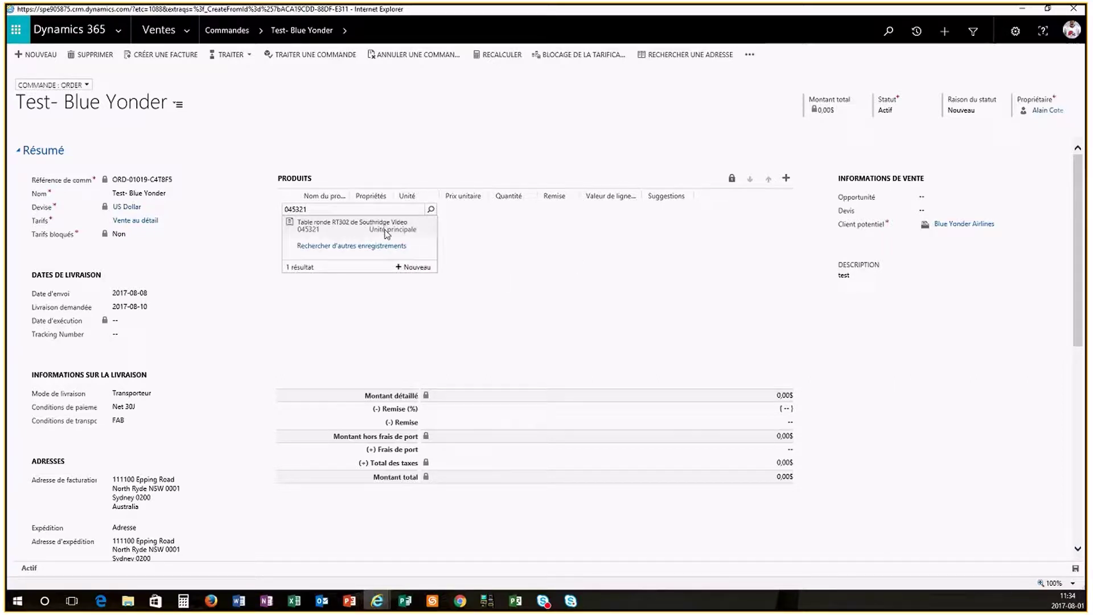
left_click(374, 223)
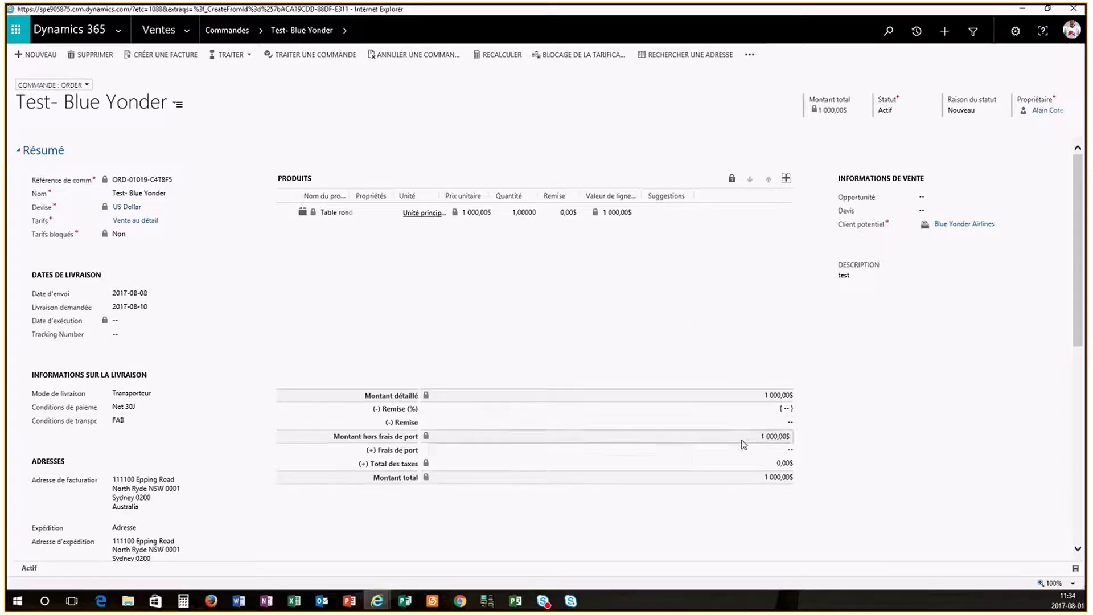
Set the order's Frais de port to 150,00$ and save the order.
left_click(778, 451)
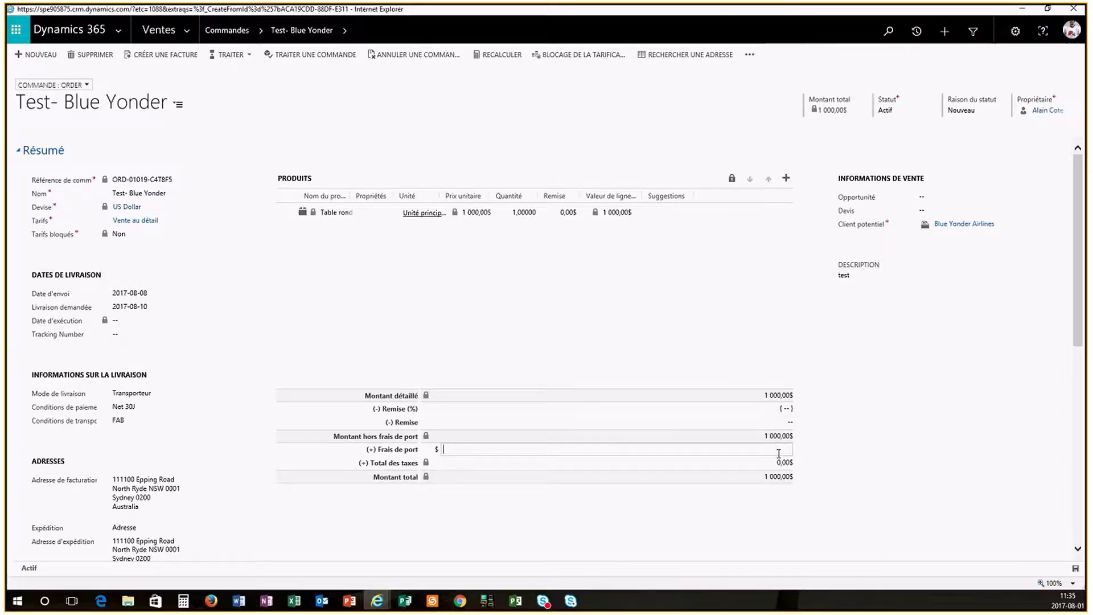
type("150,00$")
left_click(906, 418)
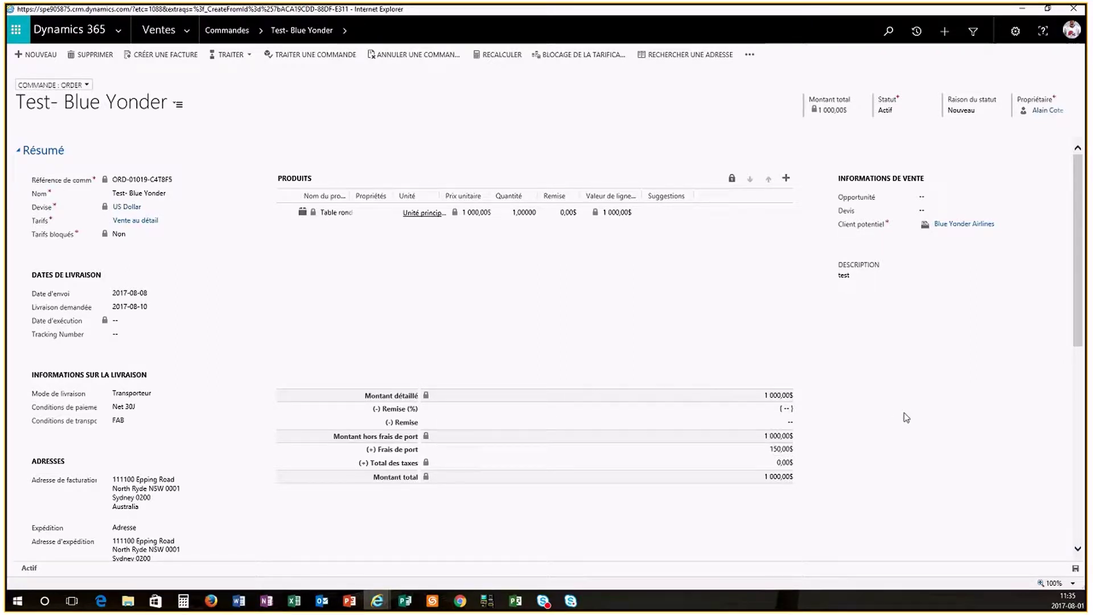
scroll(905, 411, "down", 2)
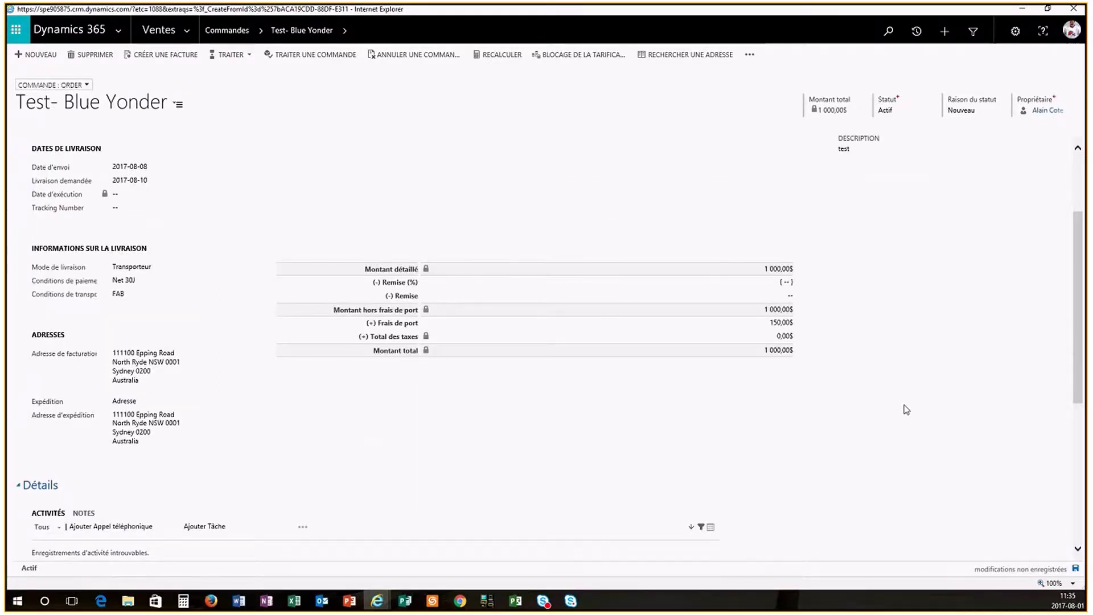
scroll(903, 407, "down", 2)
scroll(908, 307, "up", 4)
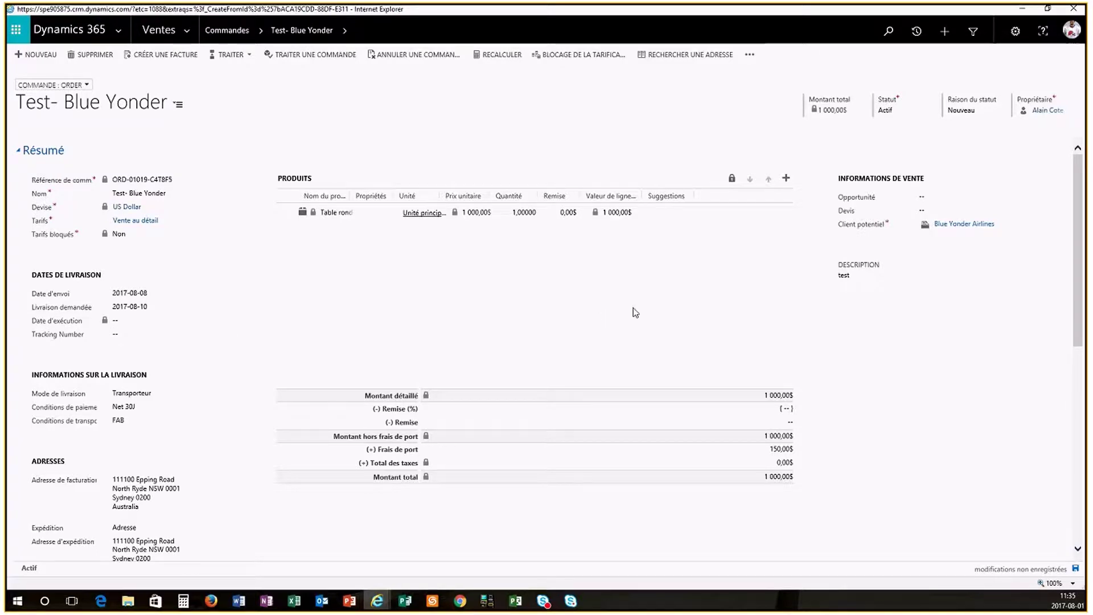
left_click(1075, 568)
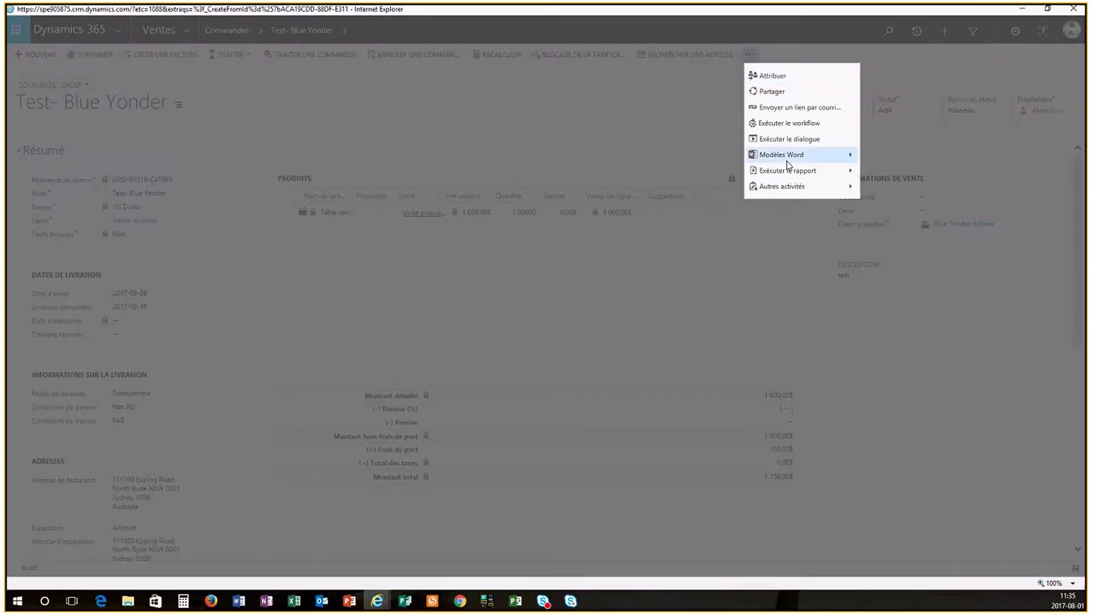
Process the order with the status reason Terminé and the execution date 2017-08-01.
left_click(804, 107)
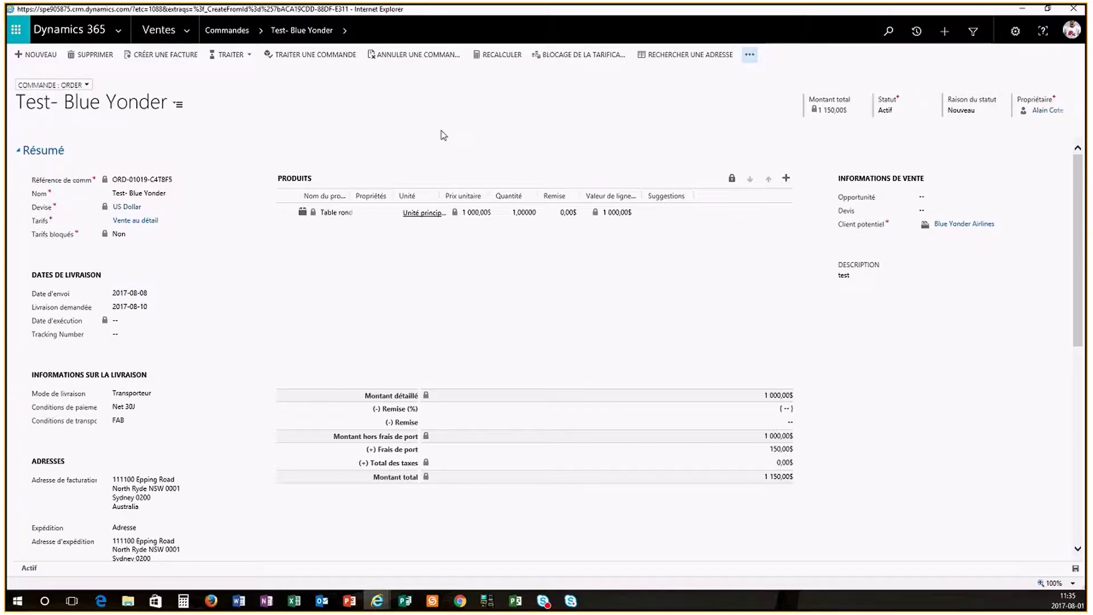
left_click(326, 58)
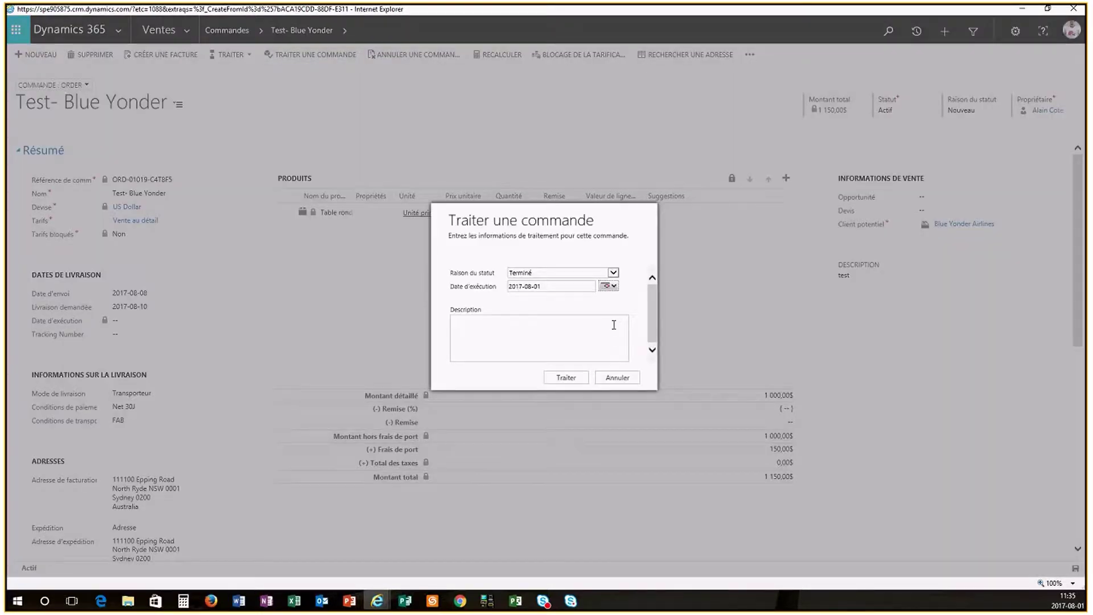
left_click(613, 273)
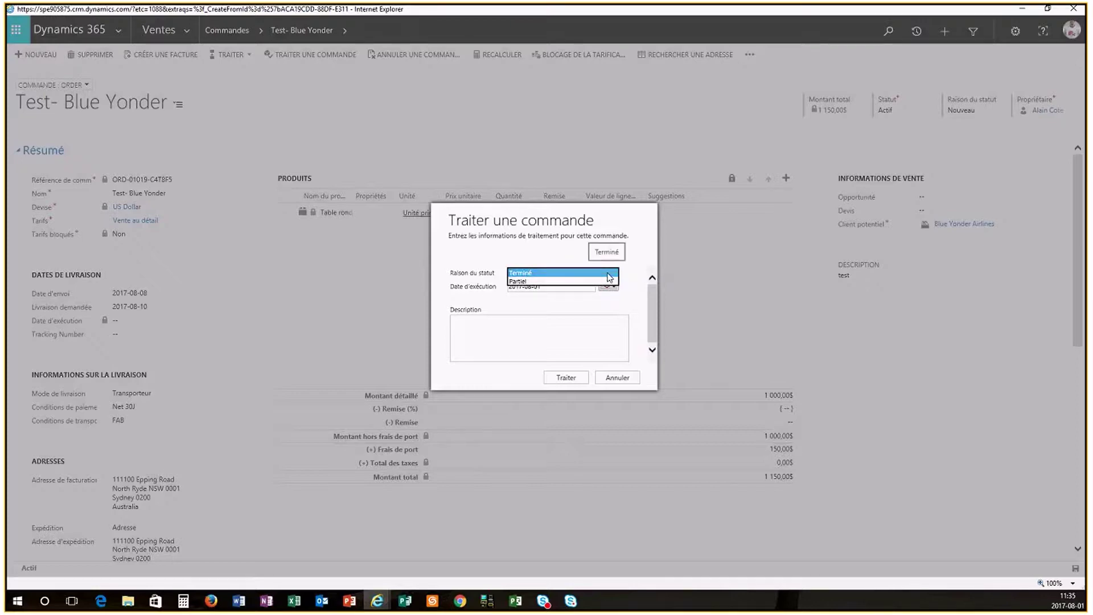
left_click(608, 273)
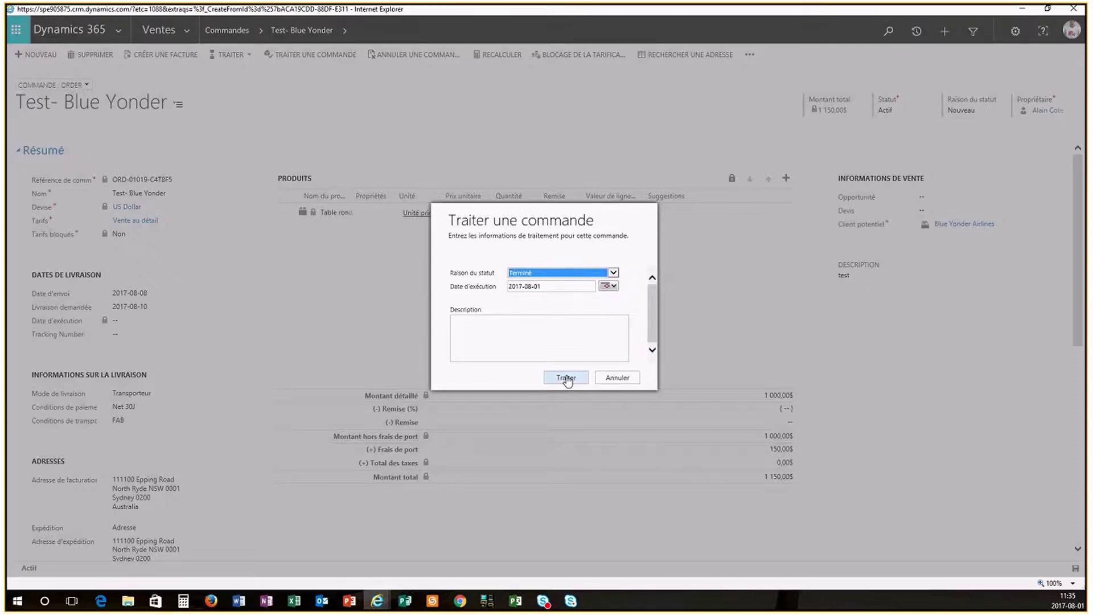
left_click(566, 377)
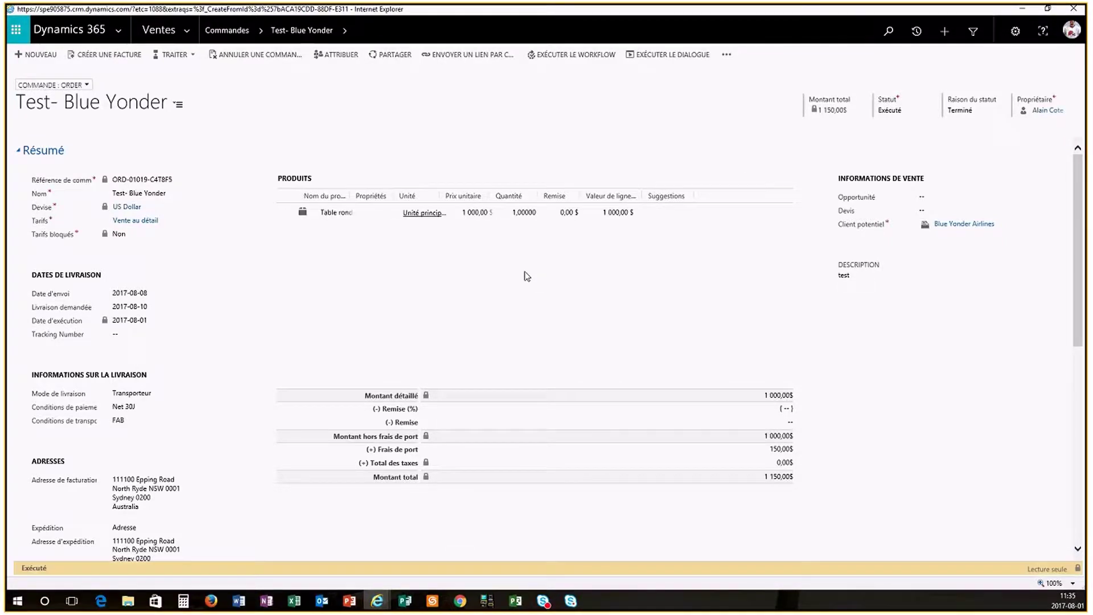
Run the Commande report on the processed order.
left_click(727, 55)
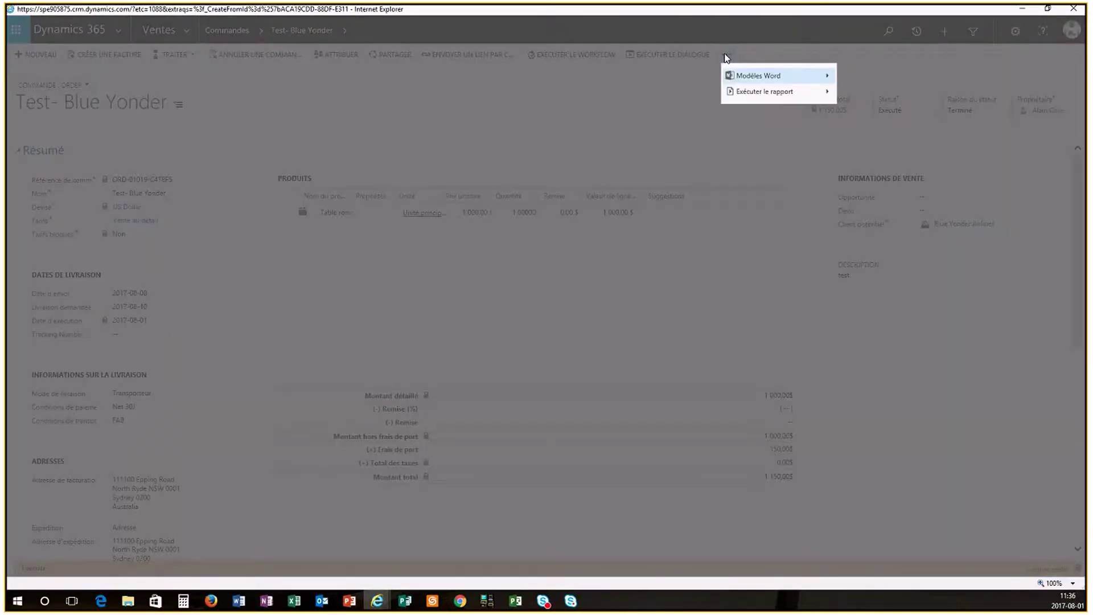
mouse_move(783, 94)
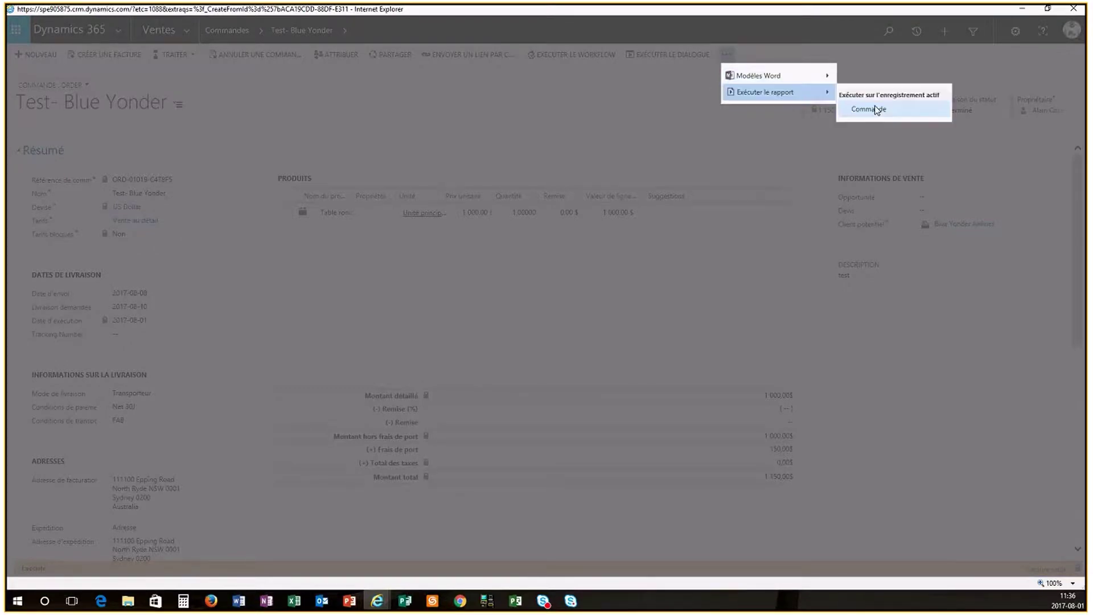
left_click(871, 109)
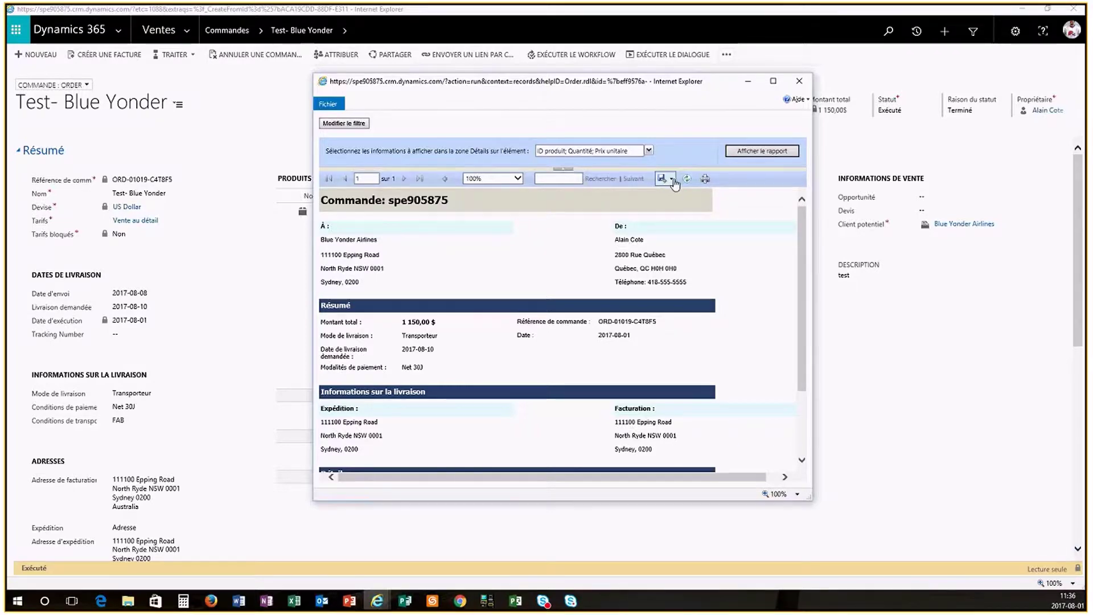
Export the order report as an Acrobat (PDF) file, save Commande.pdf and close the report window.
left_click(666, 180)
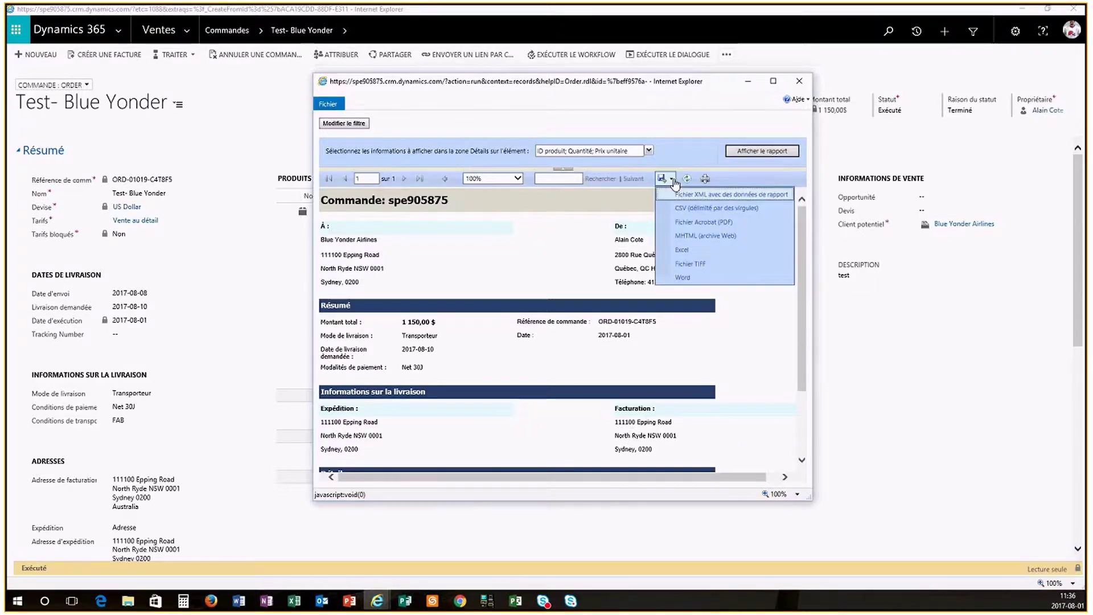
left_click(714, 222)
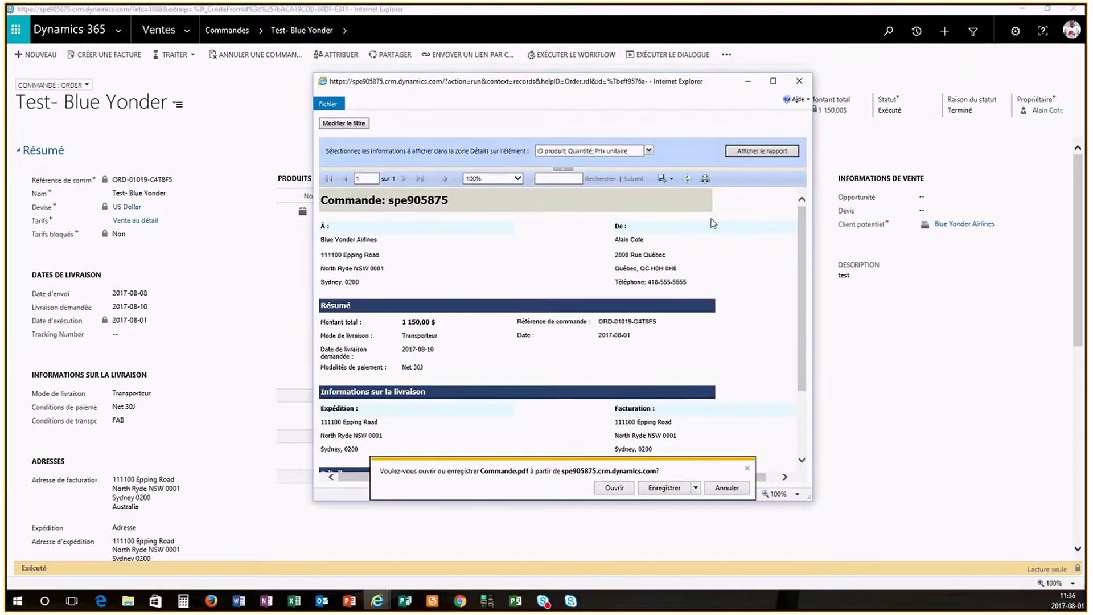
left_click(667, 489)
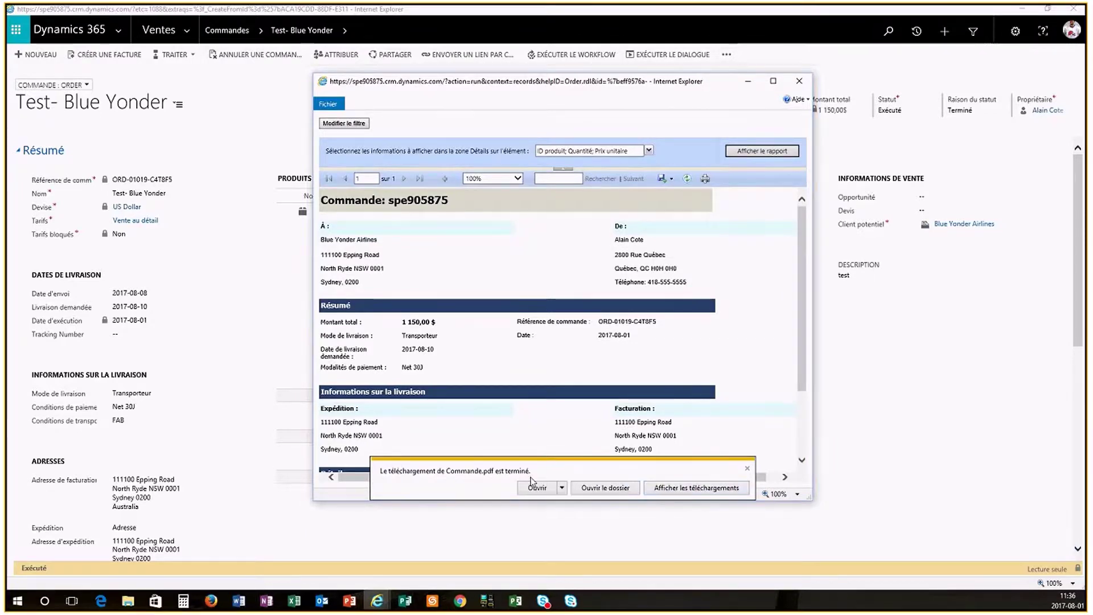
left_click(748, 469)
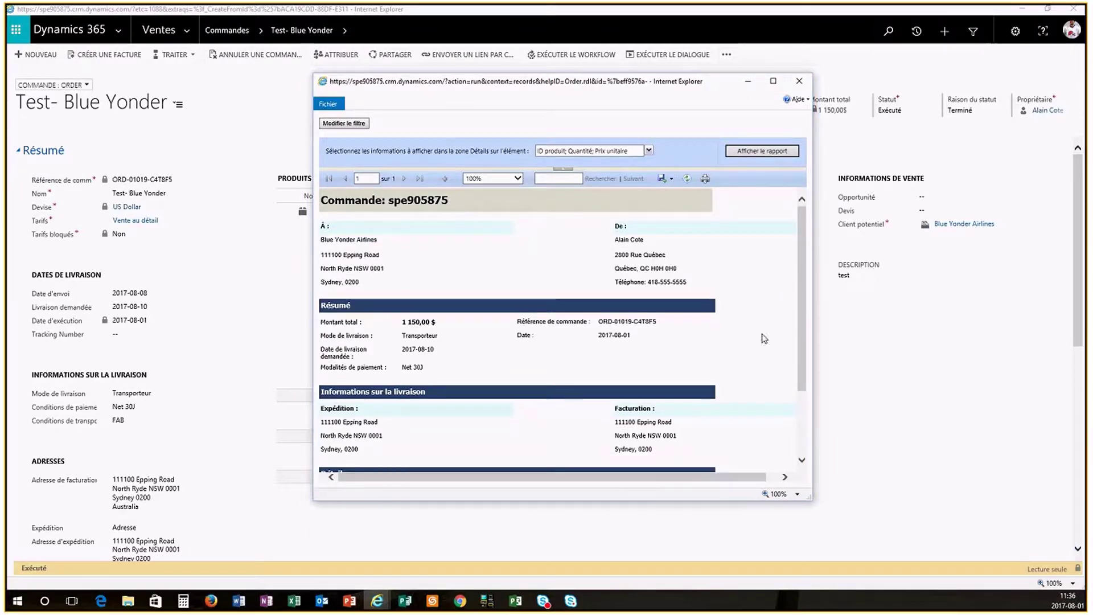
left_click(798, 81)
Start a new task in the order's activities with the subject "shipper la commande svp".
scroll(363, 427, "down", 4)
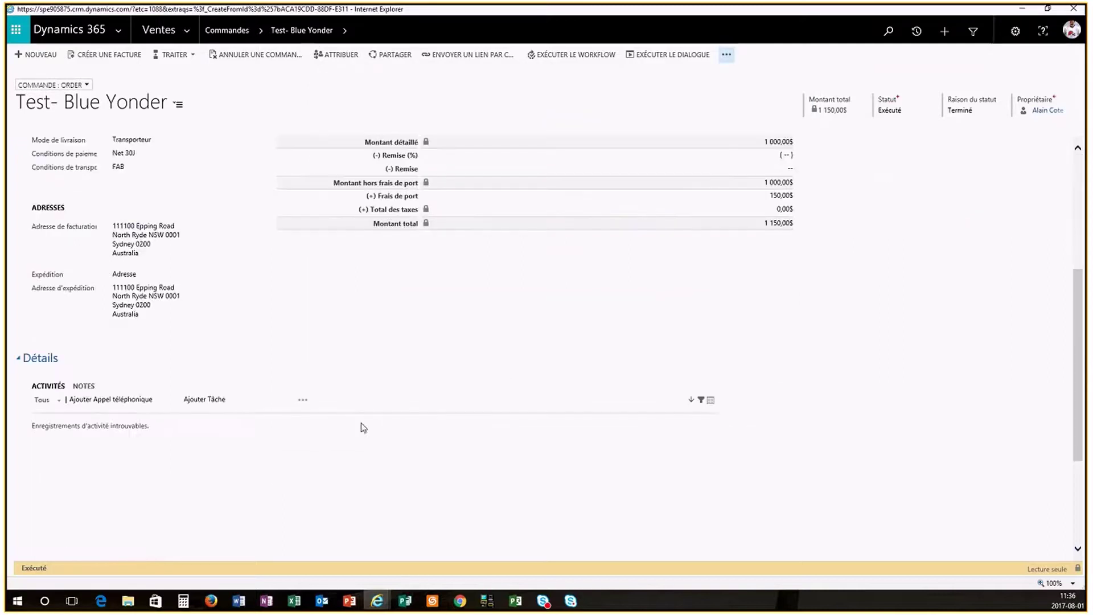
scroll(363, 427, "down", 2)
left_click(82, 243)
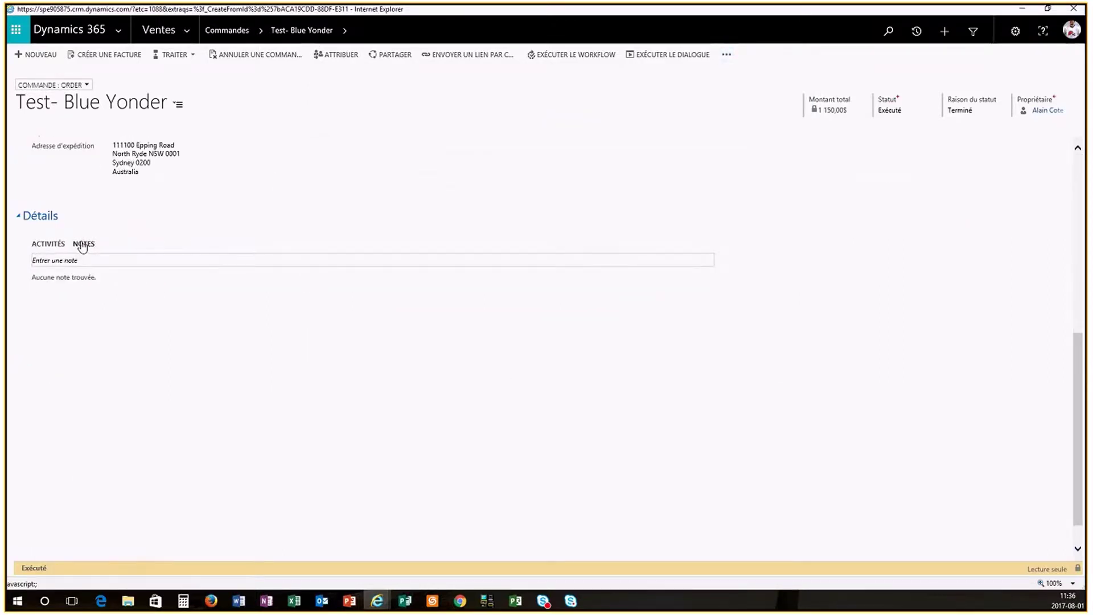
left_click(50, 244)
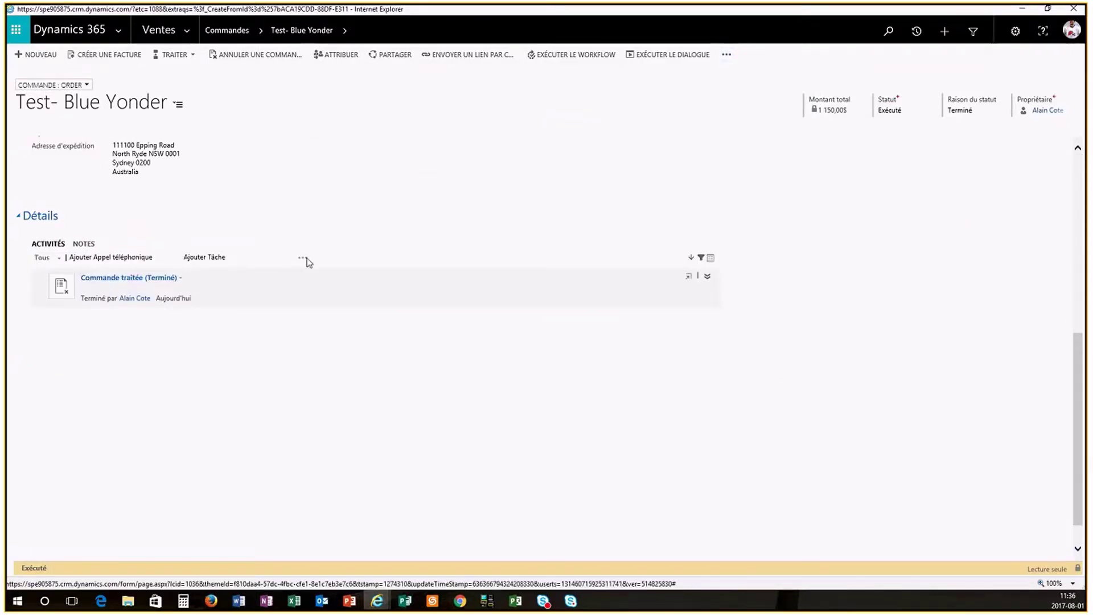
left_click(205, 257)
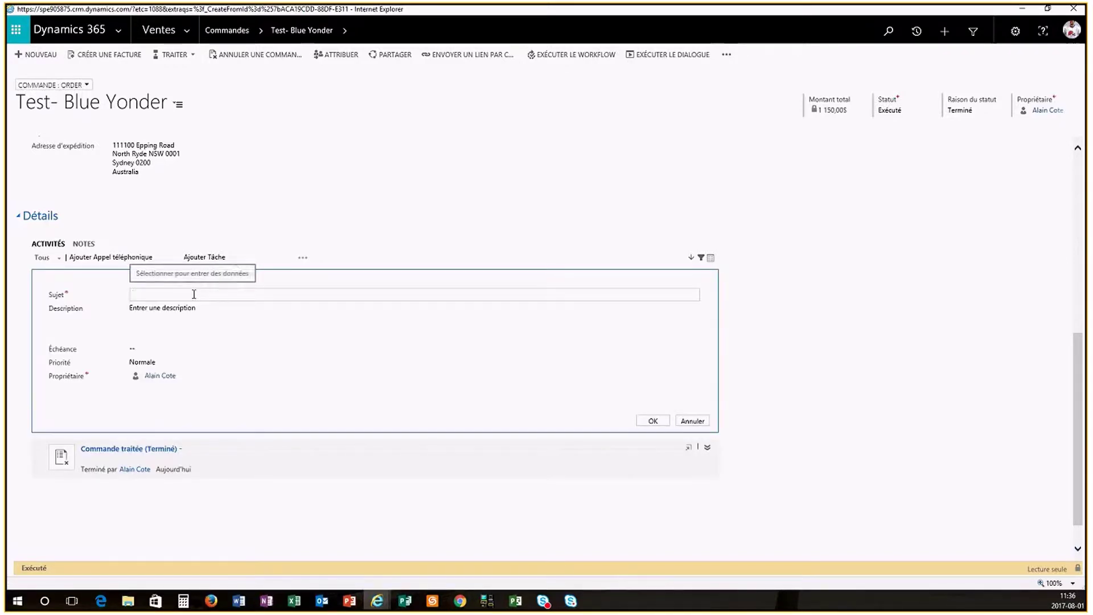
type("shipper ")
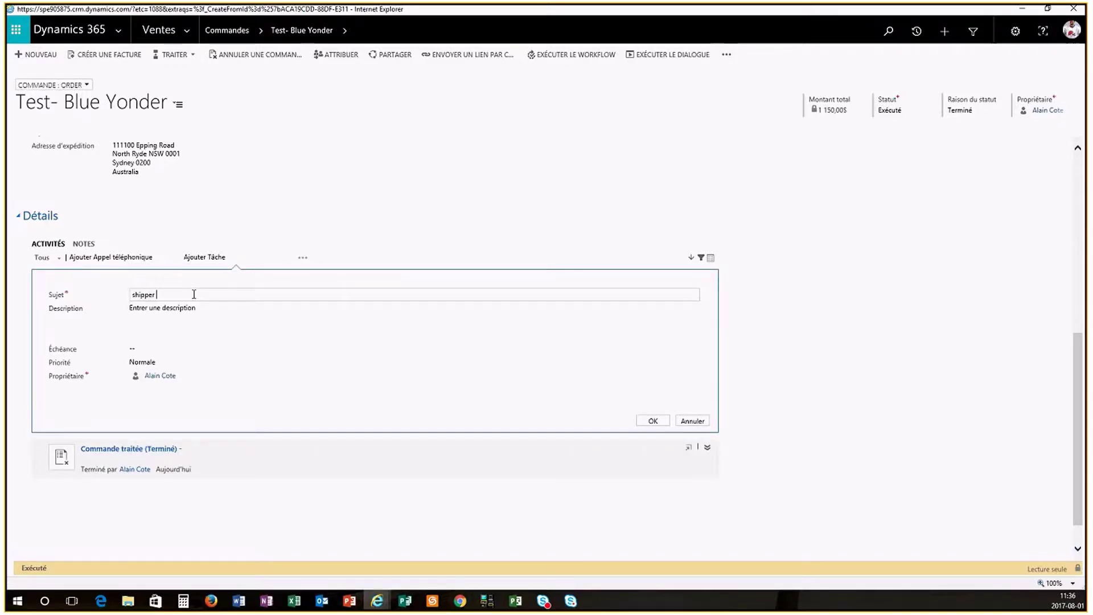
type("la commande svp")
key("Tab")
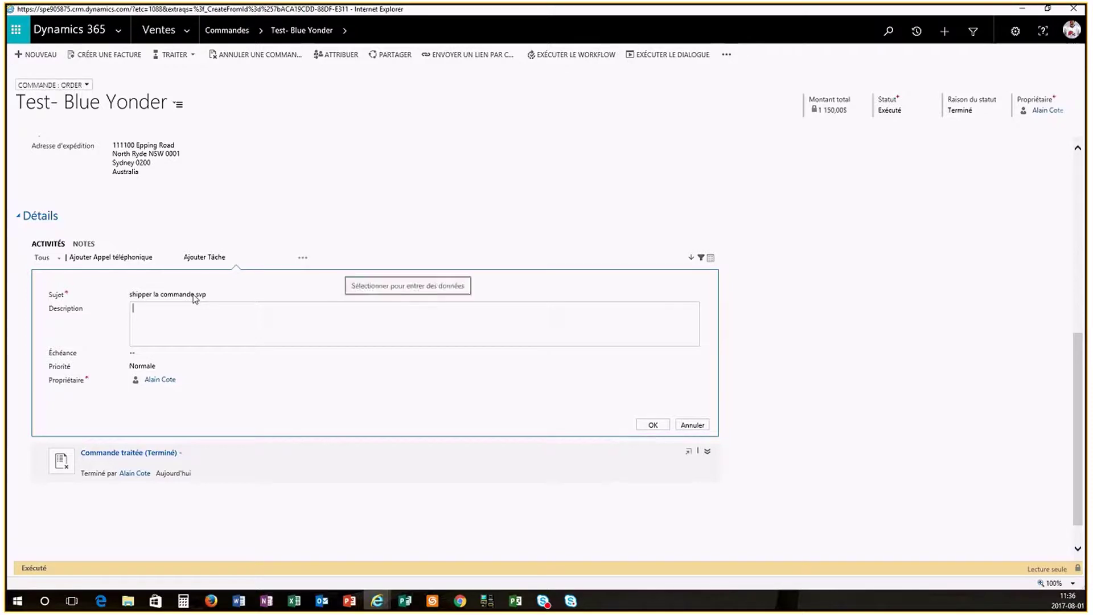
type("ex")
key("BackSpace")
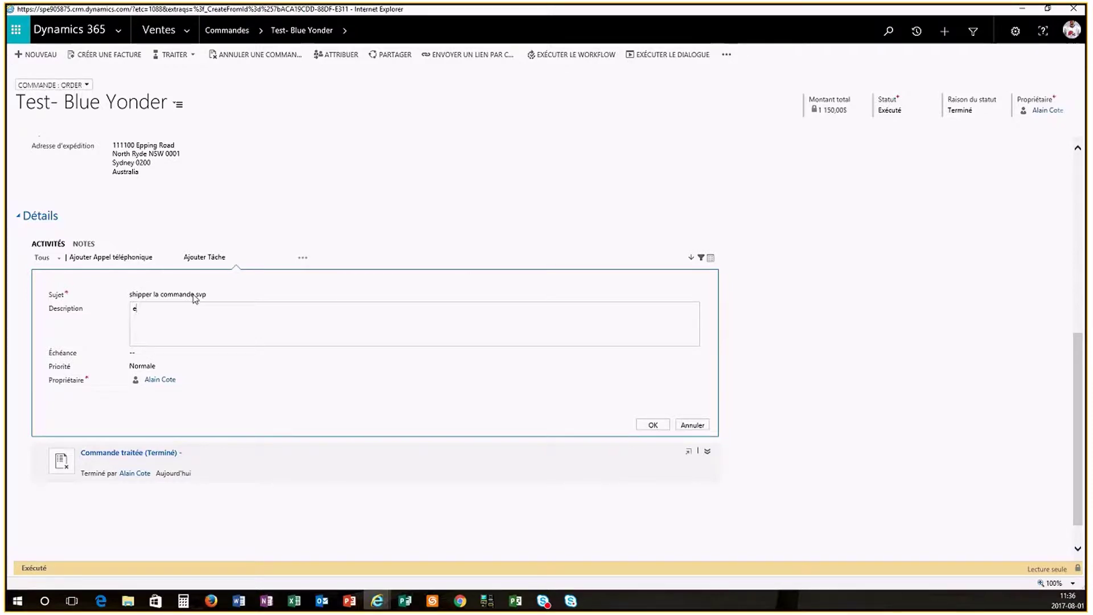
Reword the task's subject as "effectuer l'expiédition de la commande svp".
left_click(154, 297)
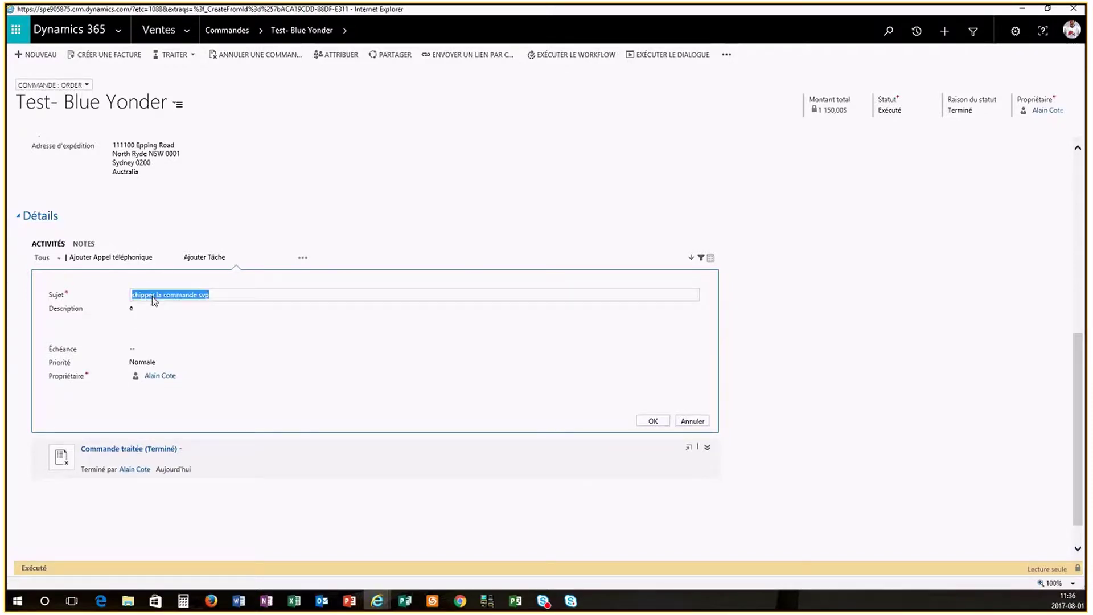
left_click_drag(155, 295, 128, 302)
type("efect")
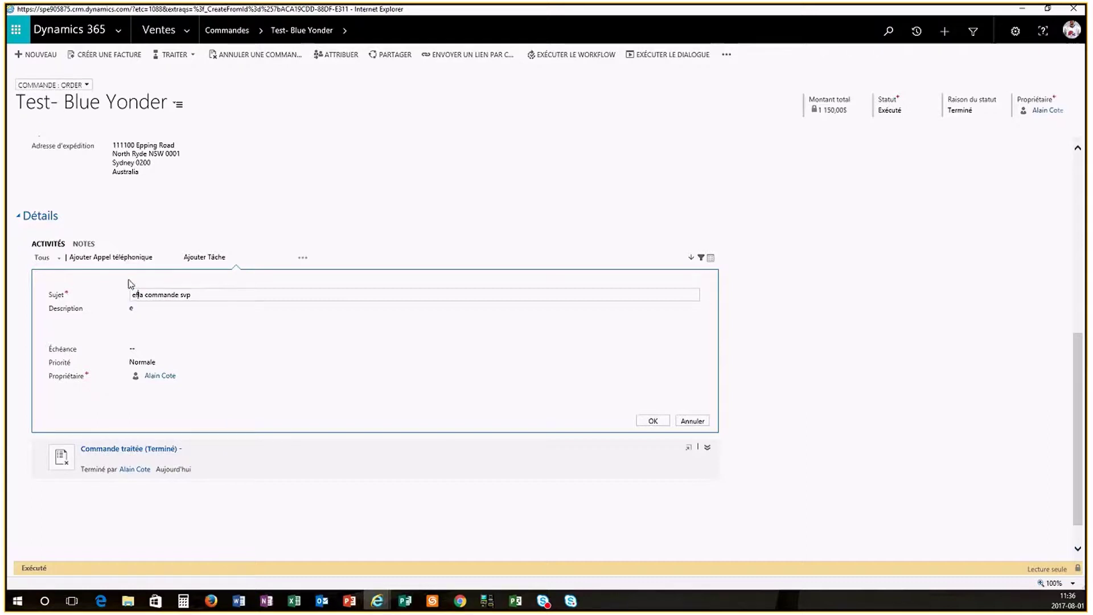
type("uer")
key("Left")
type("f")
key("Right")
key("Right")
key("Right")
key("Right")
key("Right")
type("l'expédio")
type("ont")
key("BackSpace")
key("BackSpace")
key("BackSpace")
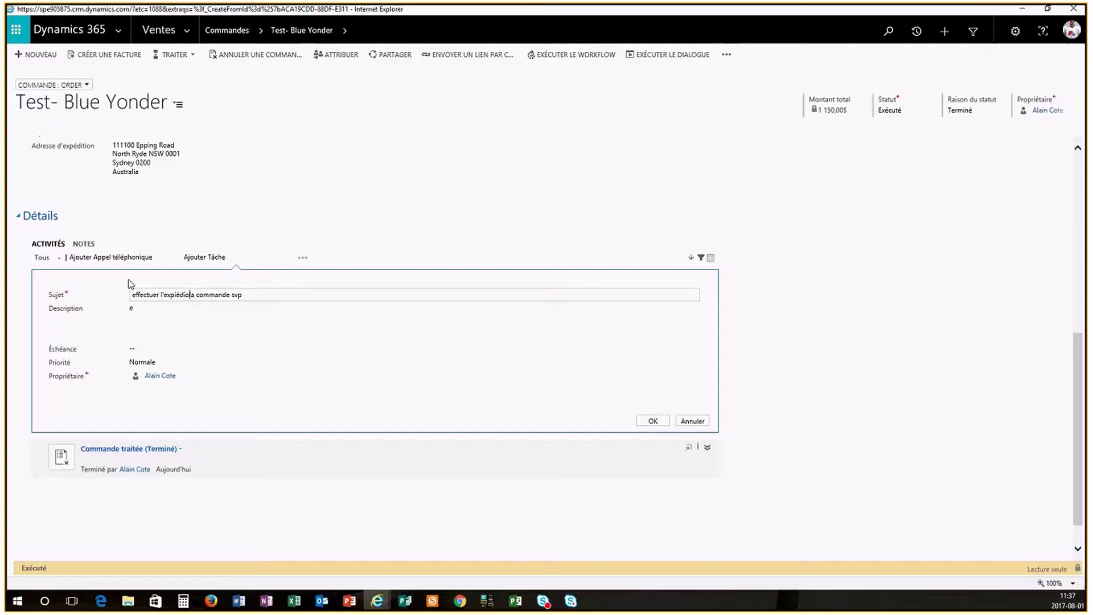
key("BackSpace")
type("tion de")
Copy the task's subject into its description and correct the text to "effectuer l'expédition de la commande svp".
left_click_drag(286, 294, 119, 296)
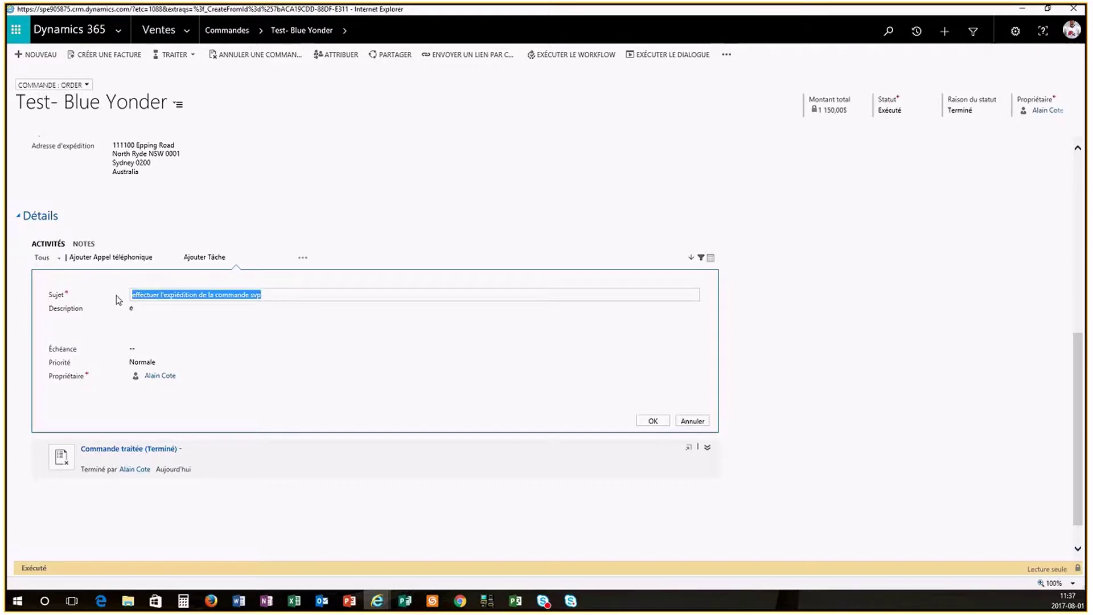
key("ctrl+c")
left_click(142, 306)
key("ctrl+v")
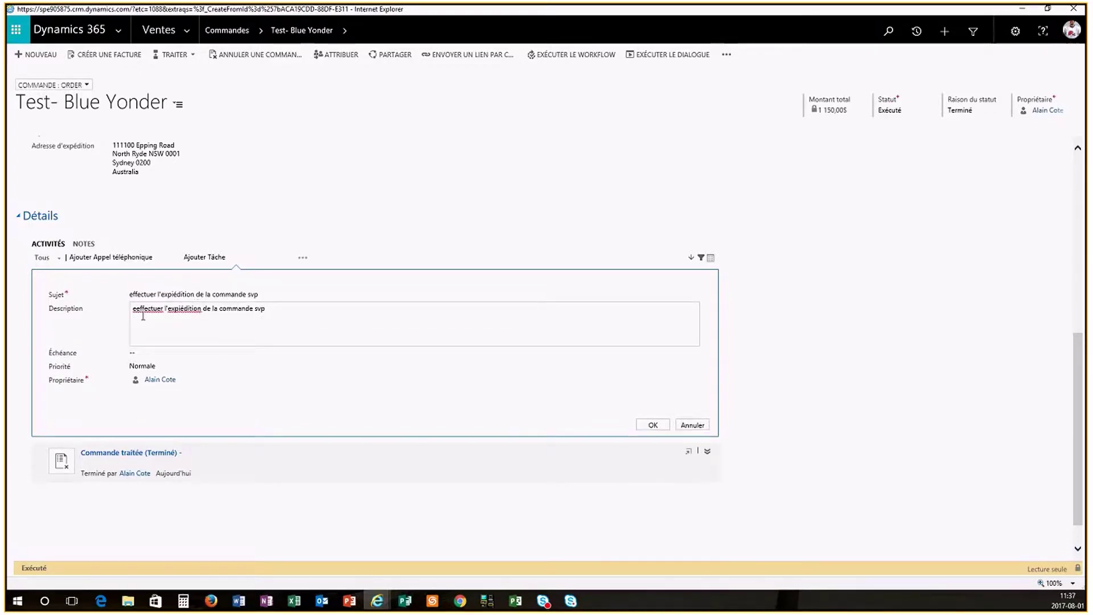
left_click(137, 309)
key("BackSpace")
key("BackSpace")
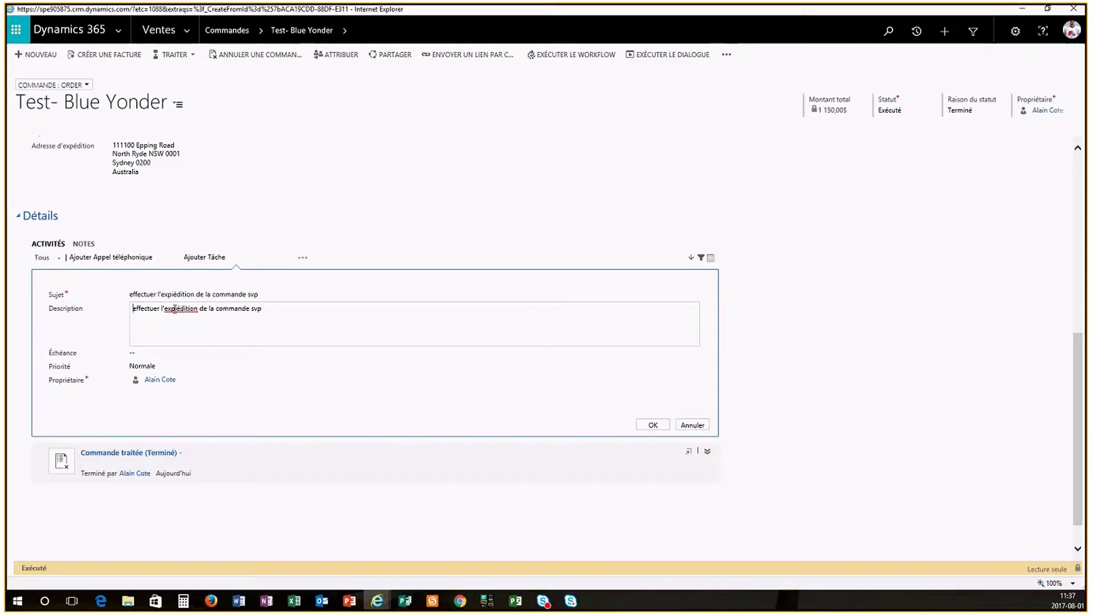
key("BackSpace")
Replace the task's subject with the word "expédition" copied from the description.
left_click_drag(197, 309, 165, 309)
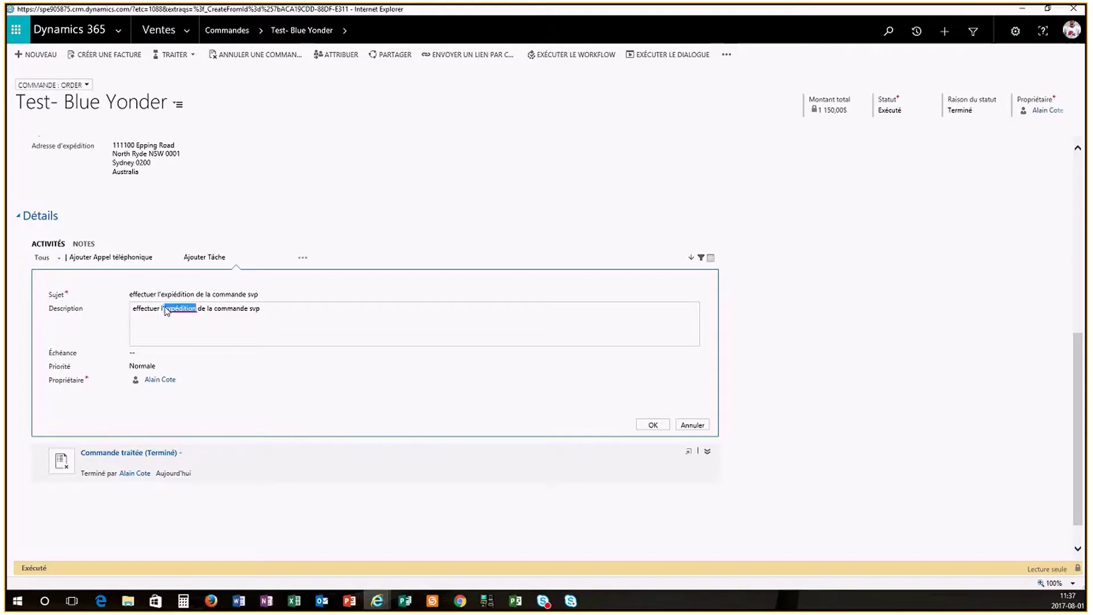
left_click(273, 296)
key("ctrl+v")
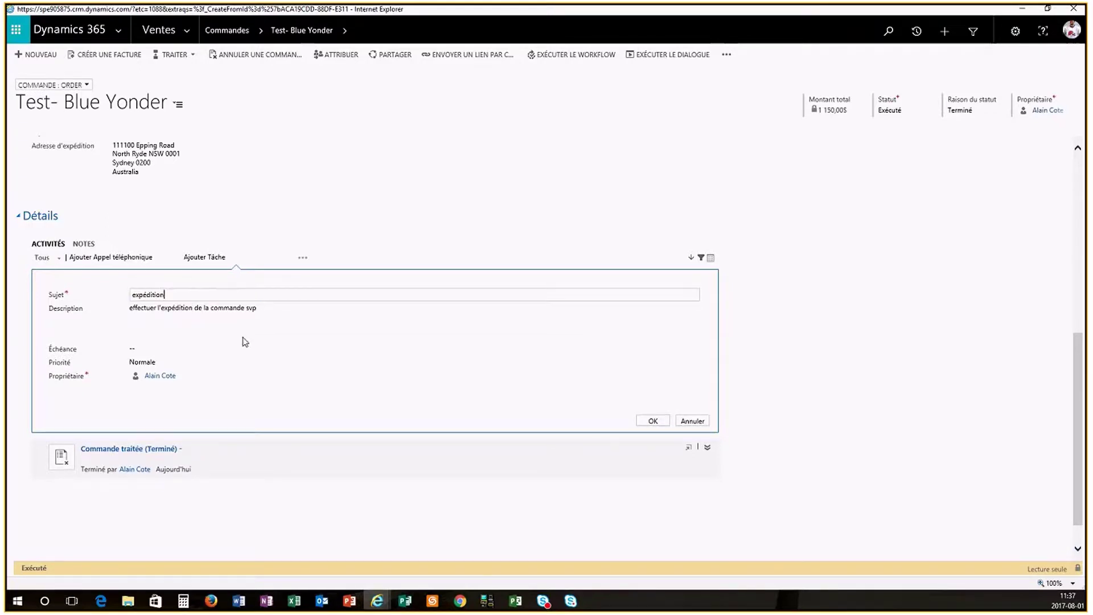
Assign the task to a different owner by looking up the colleague's first name.
left_click(226, 377)
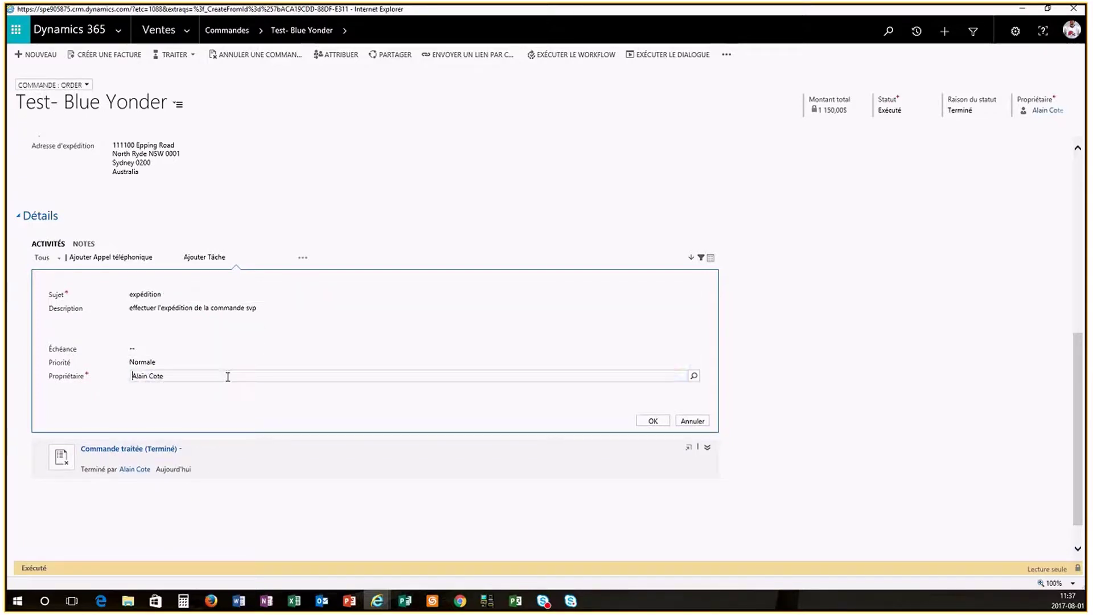
triple_click(155, 374)
type("michel")
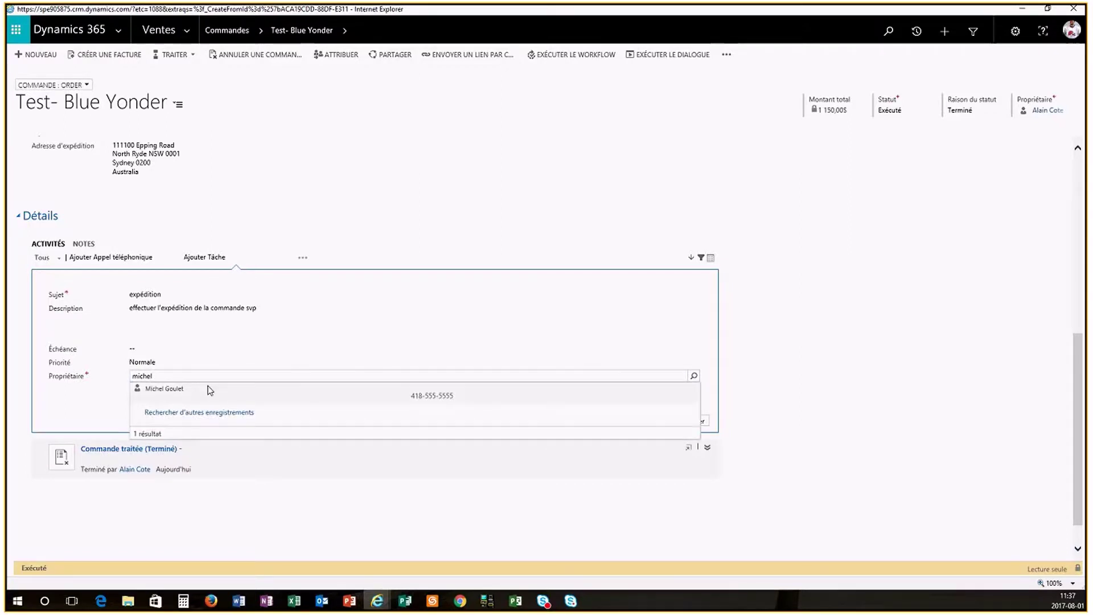
left_click(210, 388)
Set the shipping task's due date to 2017-08-08 and save the task to the order's activities.
left_click(219, 352)
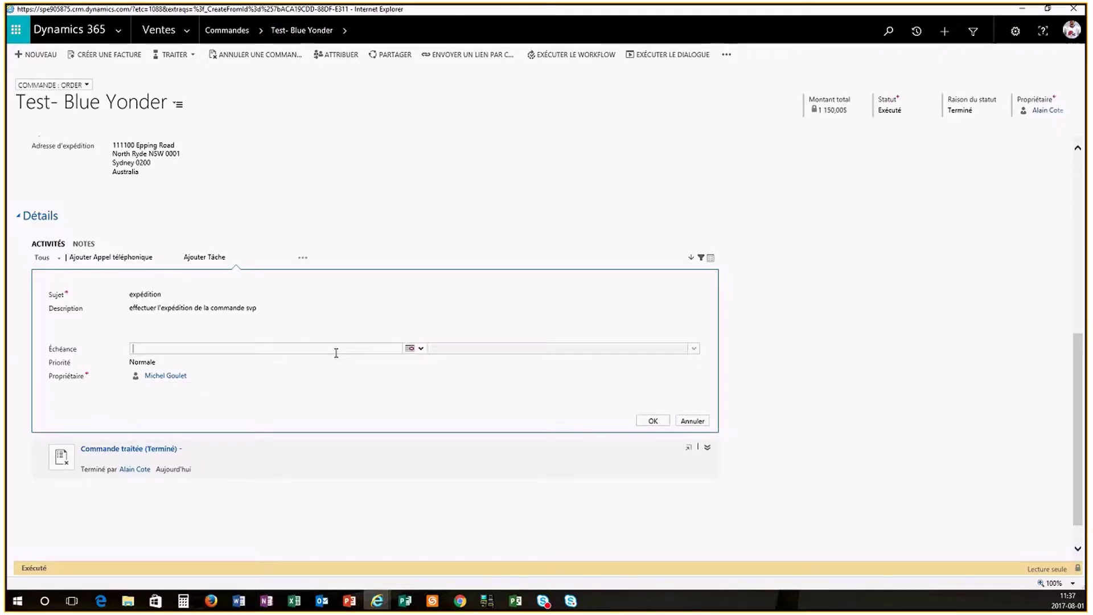
left_click(421, 349)
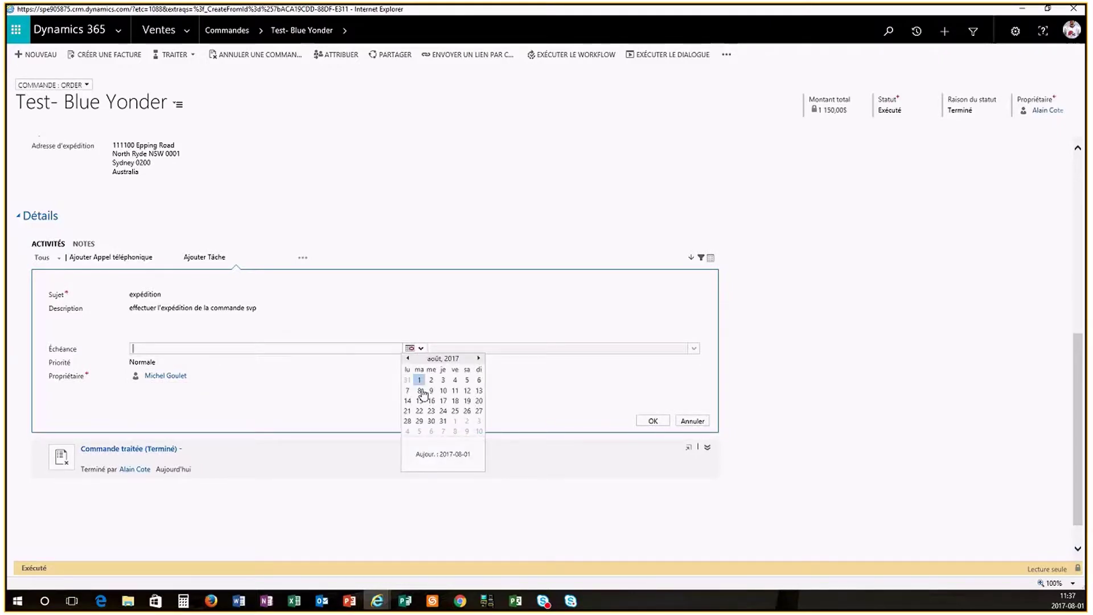
left_click(422, 391)
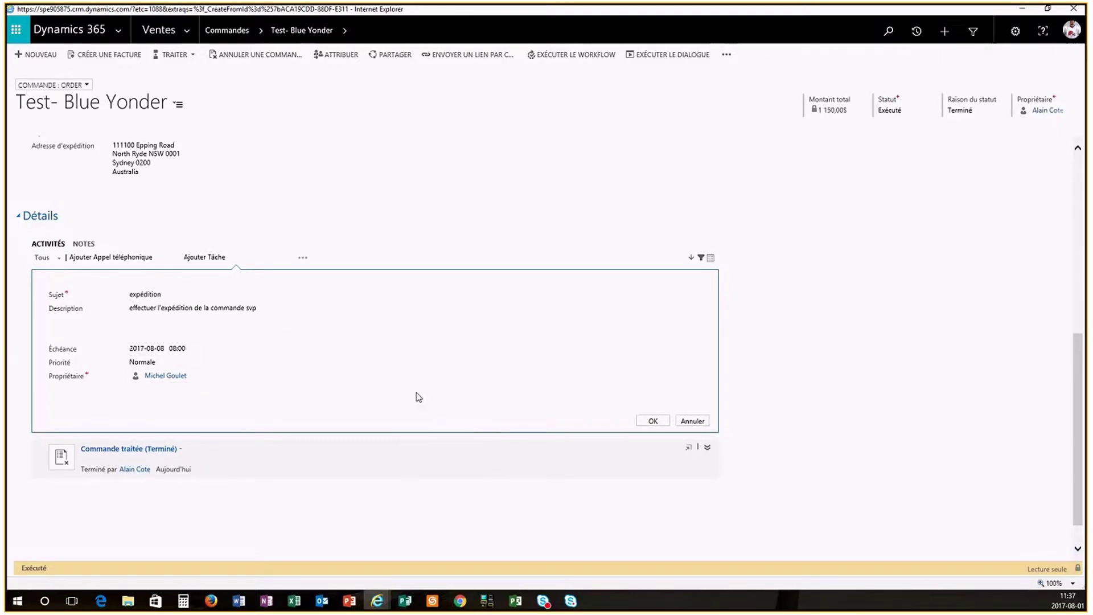
left_click(653, 421)
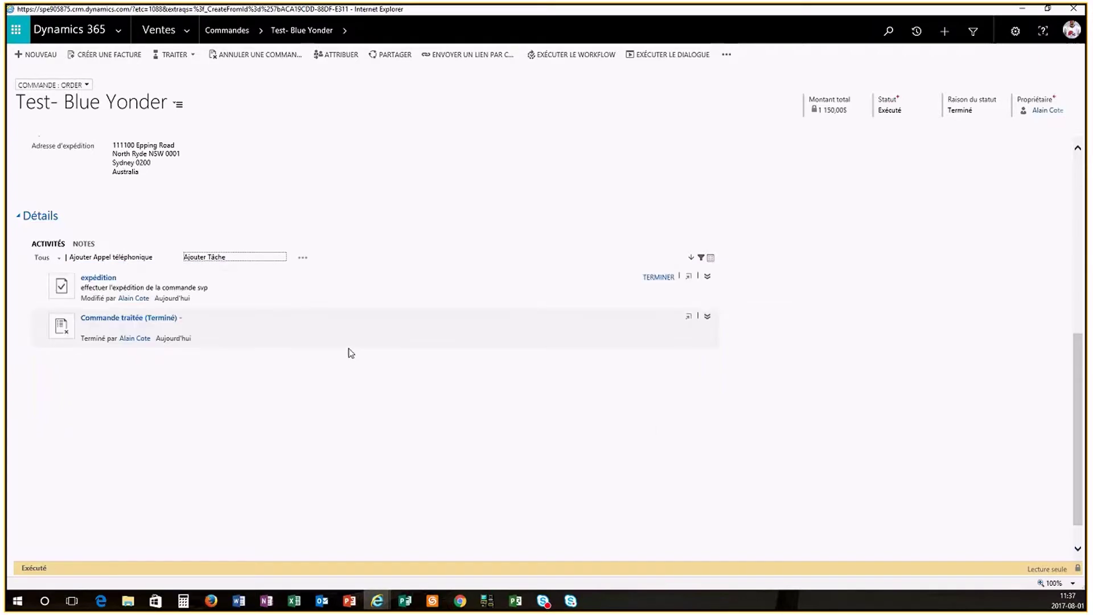
Start an email from the order's activities and replace the Blue Yonder Airlines recipient with the colleague who owns the shipping task.
left_click(303, 260)
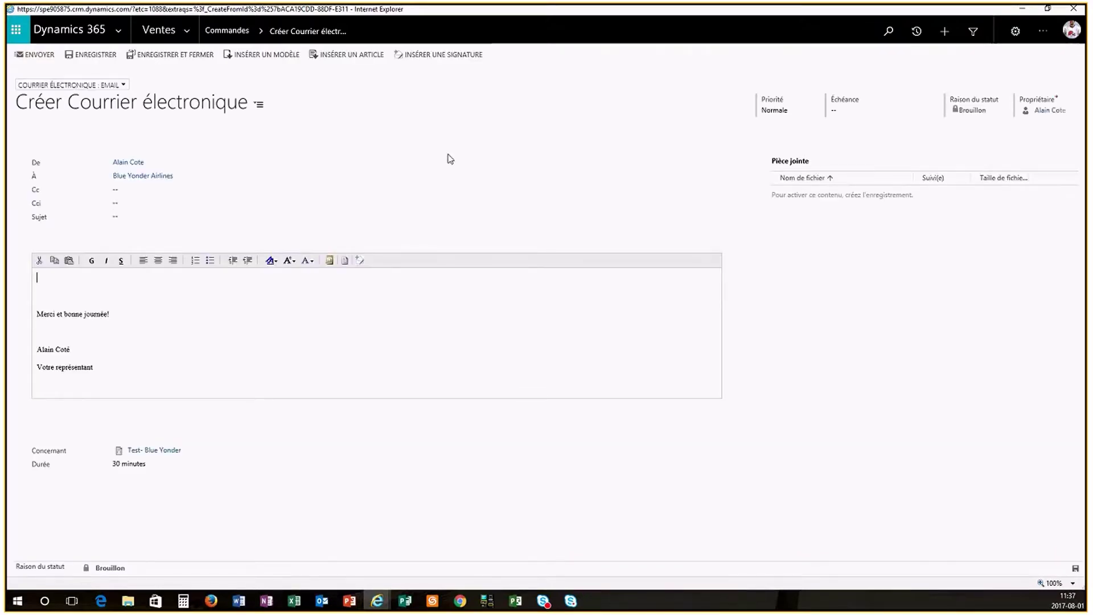
left_click(208, 176)
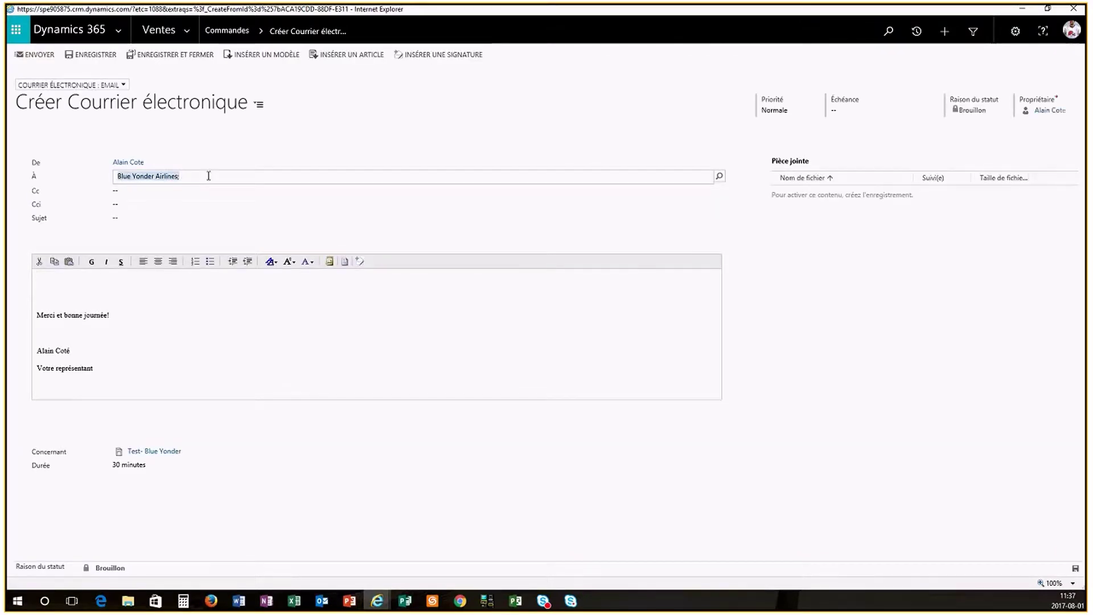
key("BackSpace")
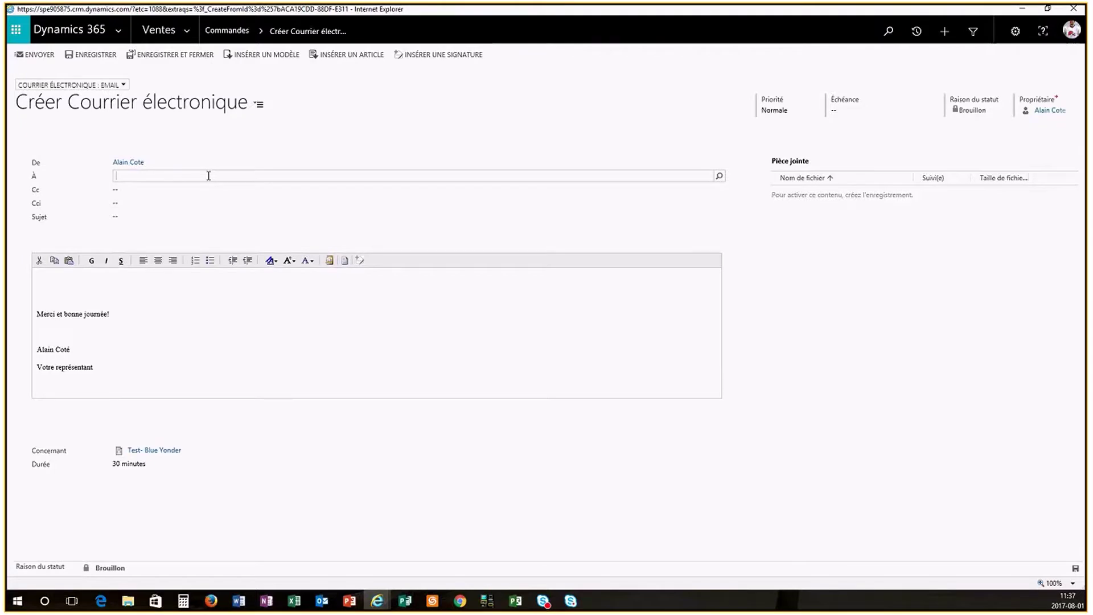
type("michel")
left_click(152, 221)
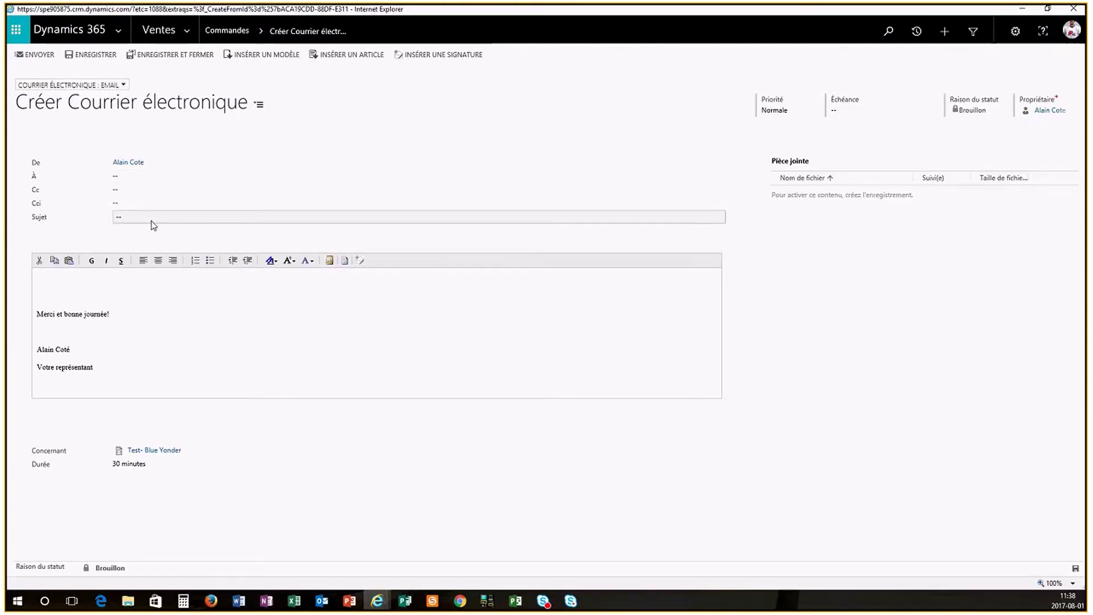
left_click(145, 177)
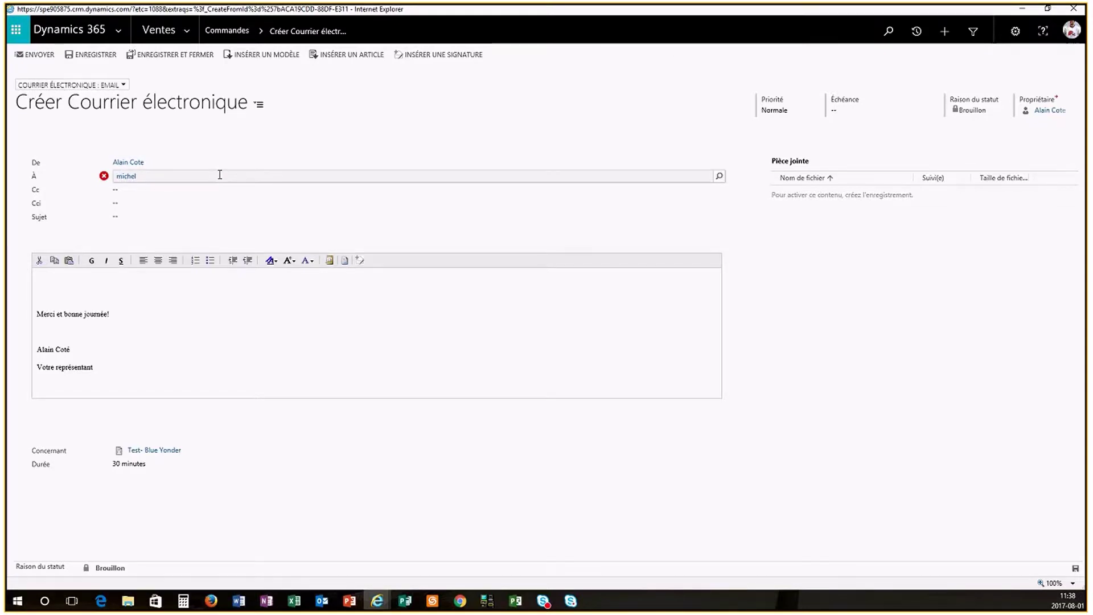
left_click(719, 177)
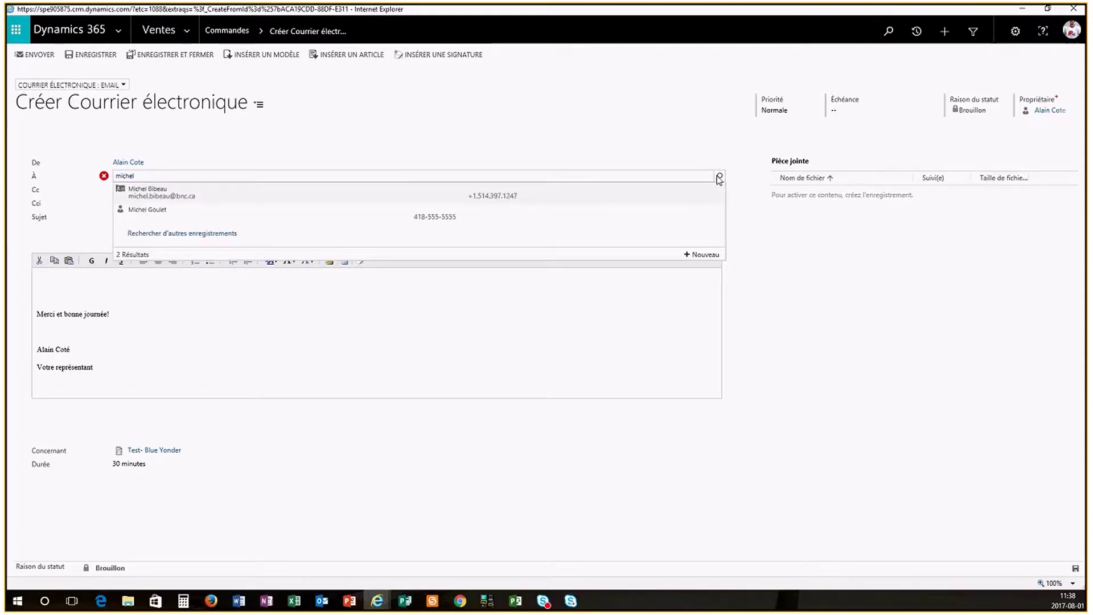
left_click(168, 212)
Give the email the subject "commande à traiter" and save it.
left_click(143, 228)
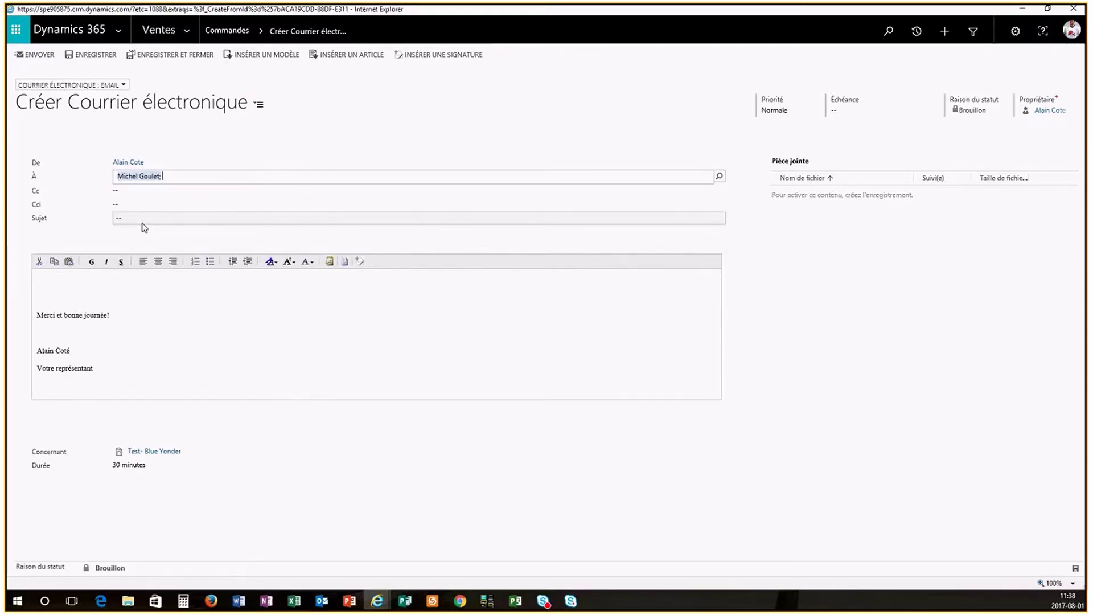
type("commande")
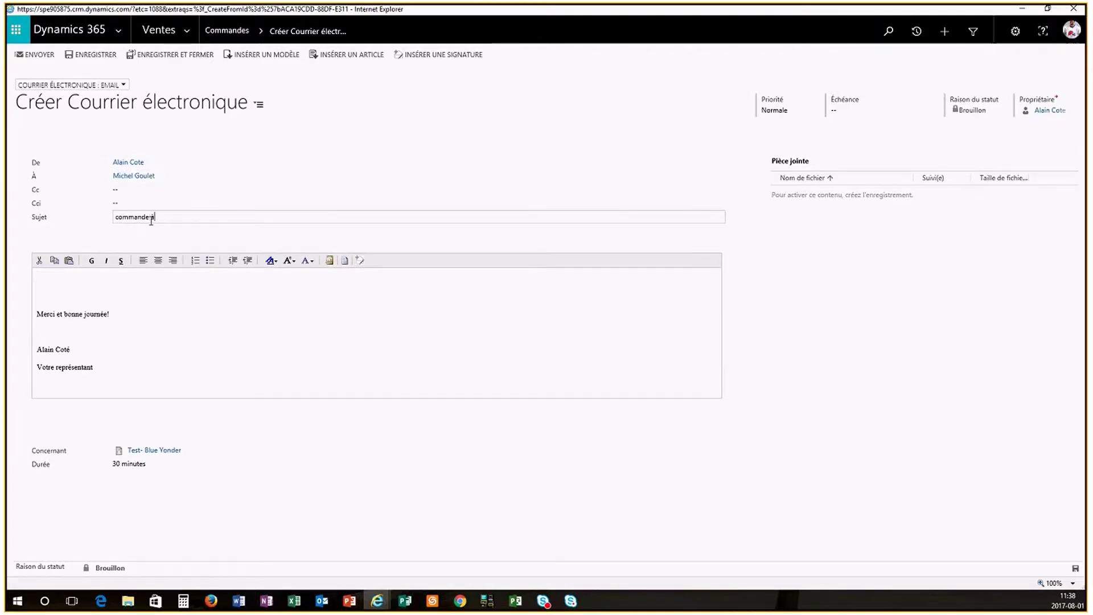
type(" à traiter")
left_click(157, 293)
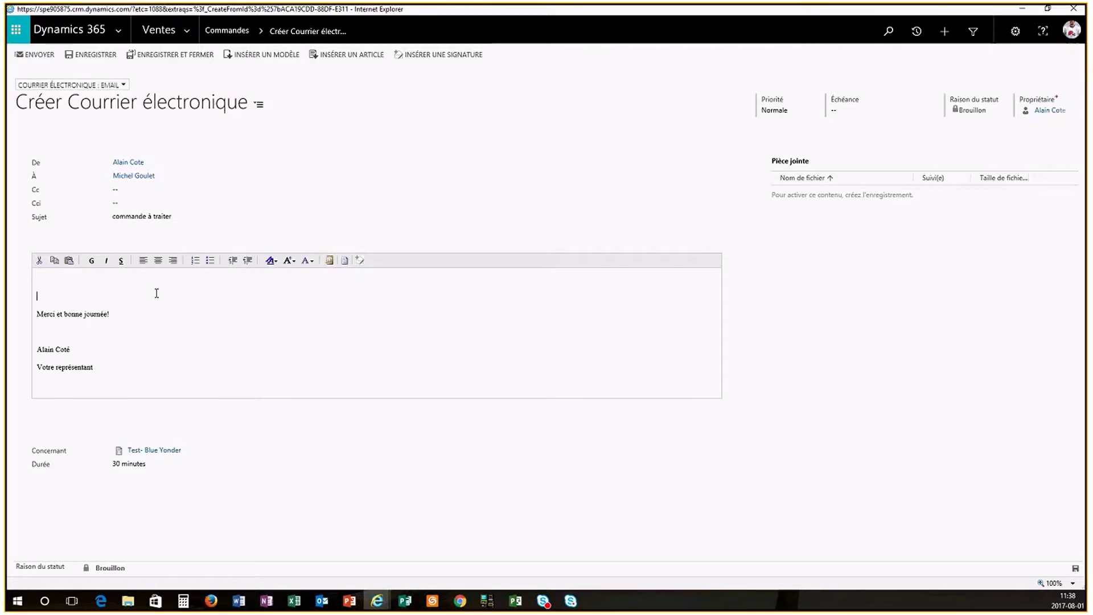
left_click(86, 55)
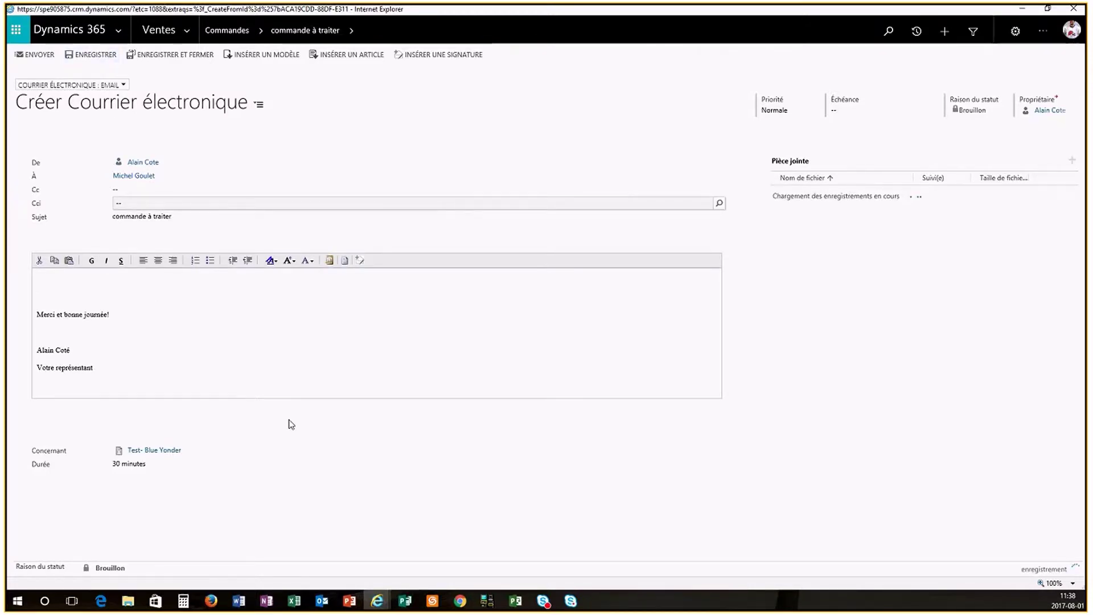
Attach the file Commande.pdf from the downloads folder to the email and close the attachment window.
left_click(167, 58)
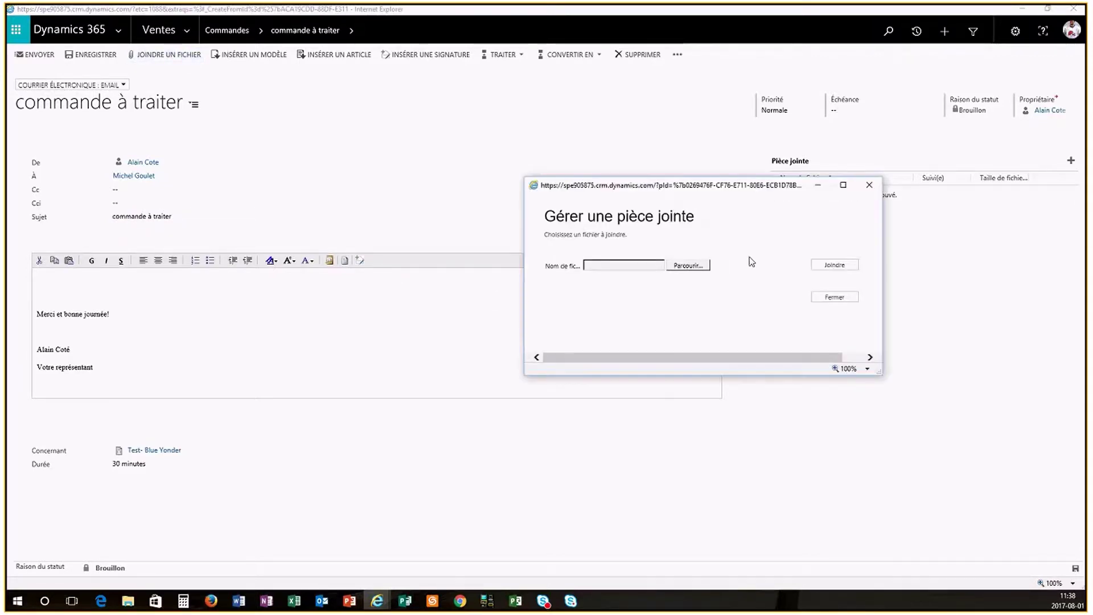
left_click(683, 265)
left_click(663, 272)
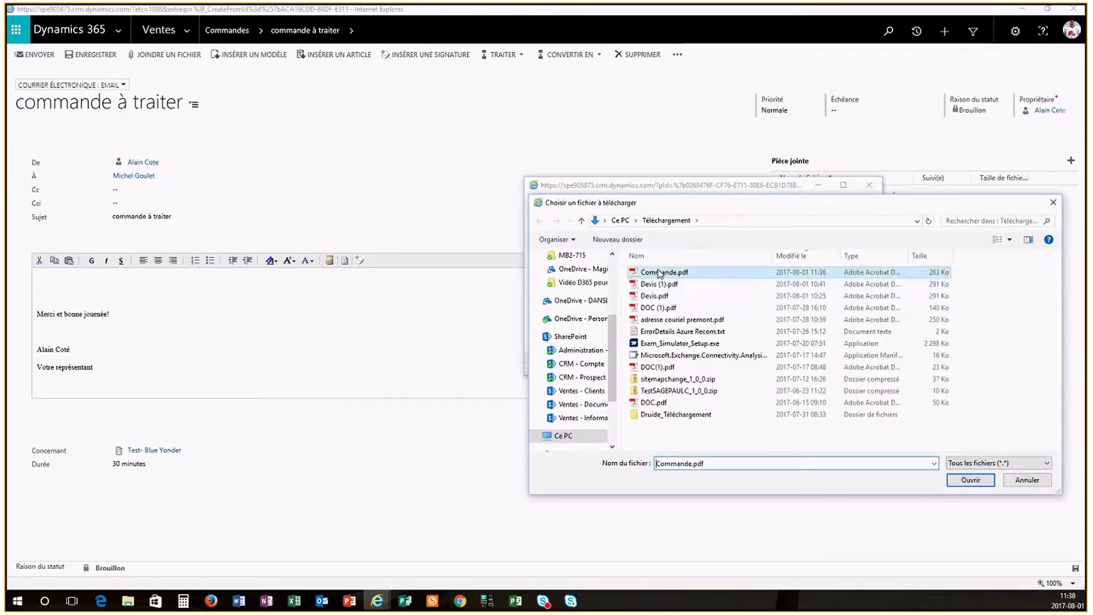
left_click(971, 479)
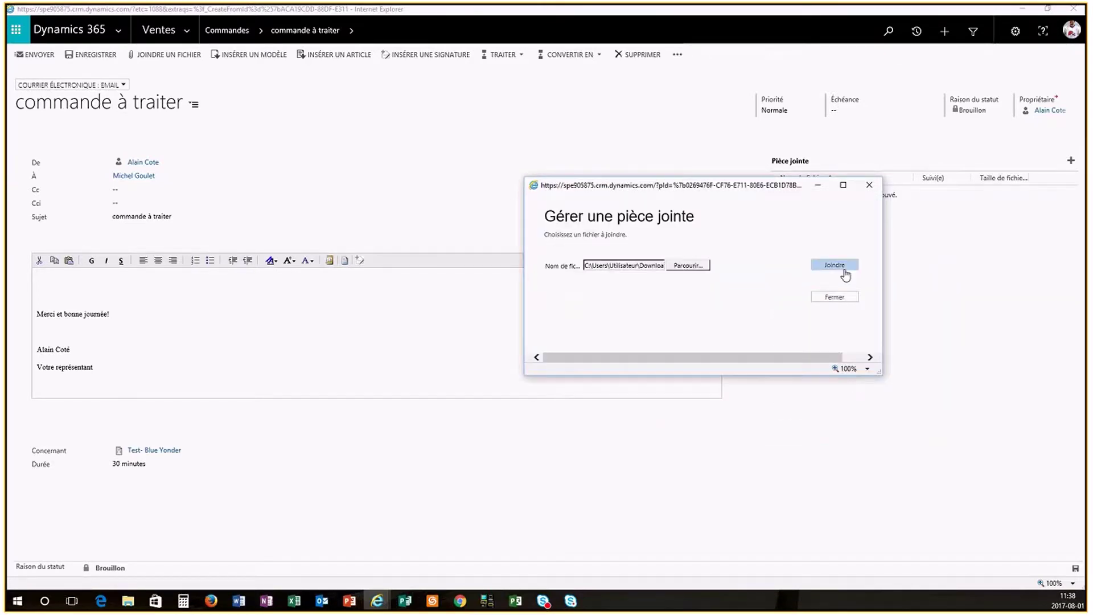
left_click(836, 274)
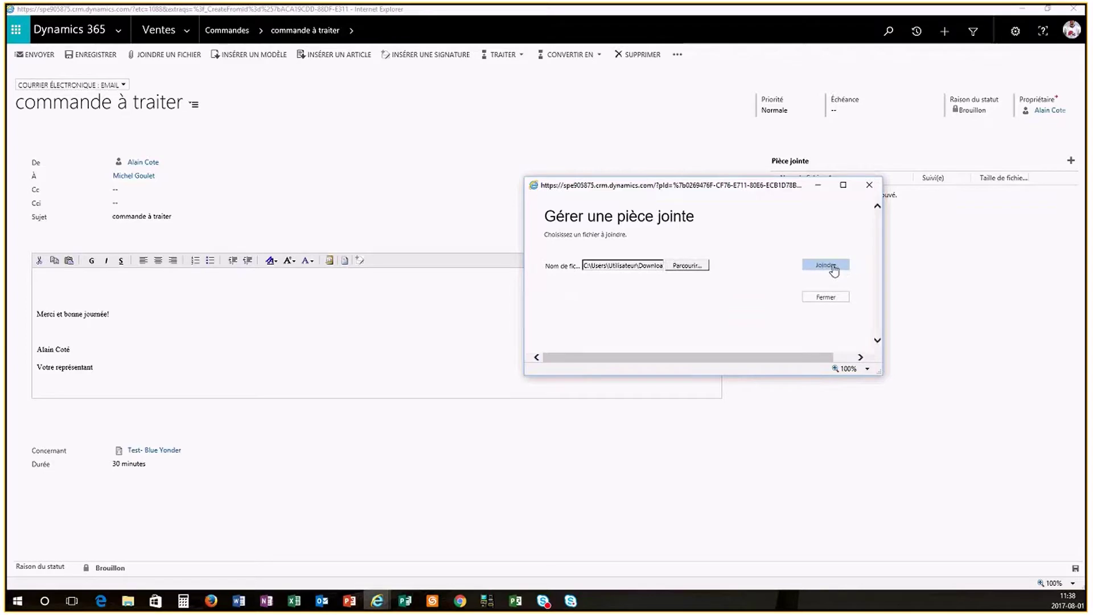
left_click(834, 298)
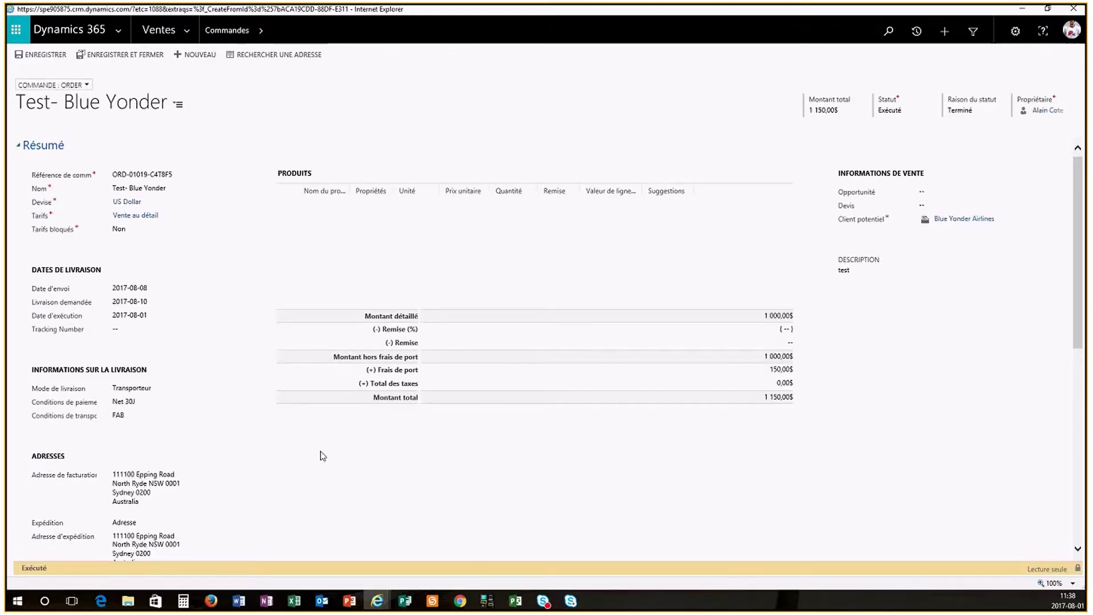
Check the activities on the Blue Yonder order and open the Test.com, Inc. account from the recently viewed records.
scroll(373, 489, "down", 3)
scroll(369, 508, "down", 3)
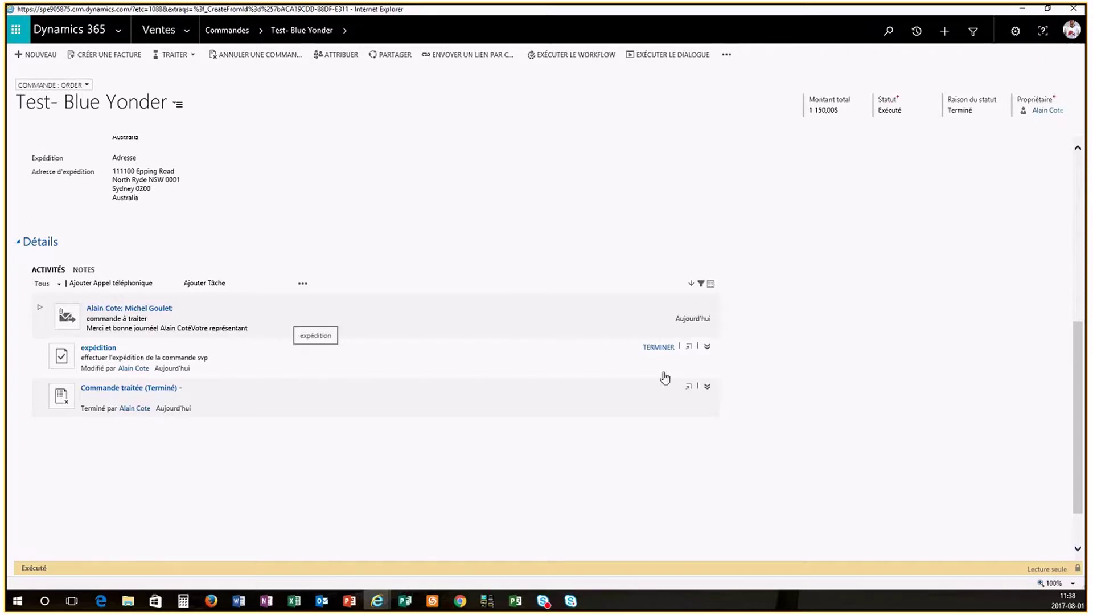
scroll(585, 189, "up", 1)
scroll(587, 193, "up", 5)
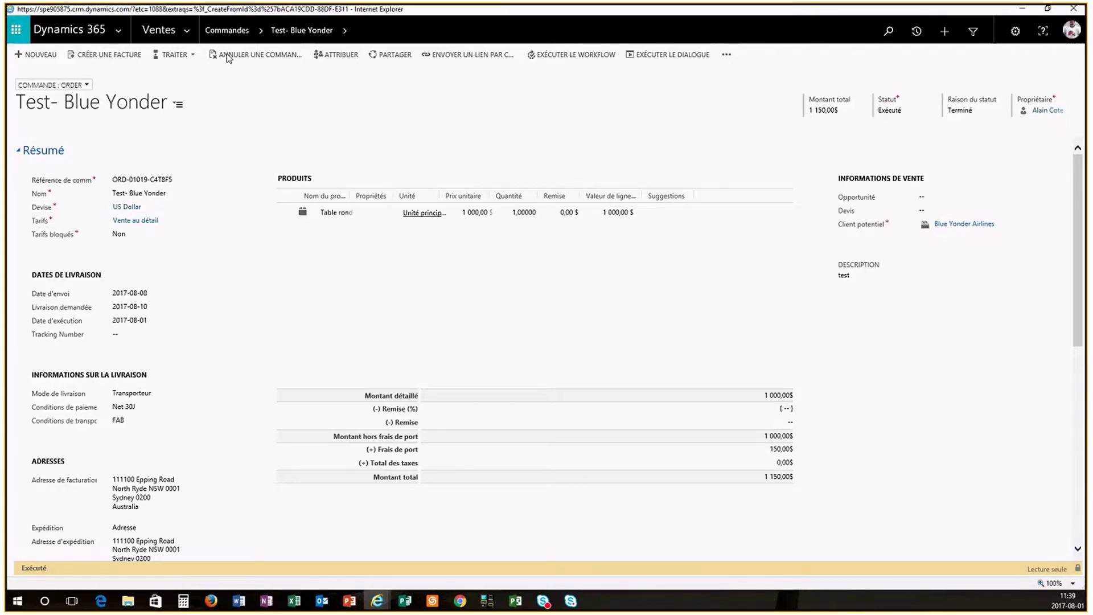
left_click(918, 33)
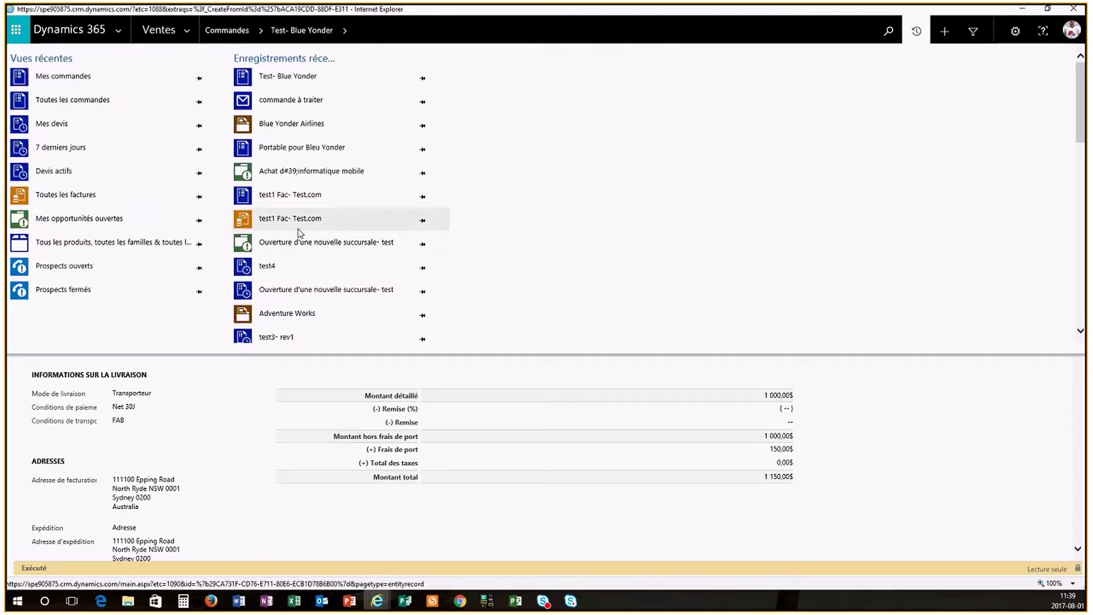
scroll(299, 233, "down", 5)
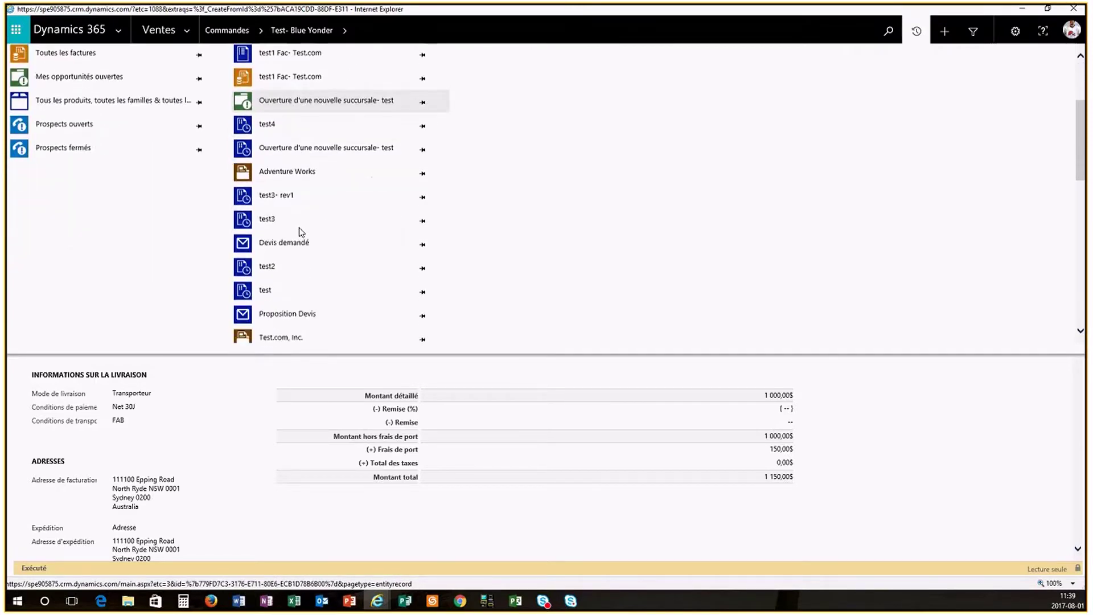
scroll(301, 232, "down", 3)
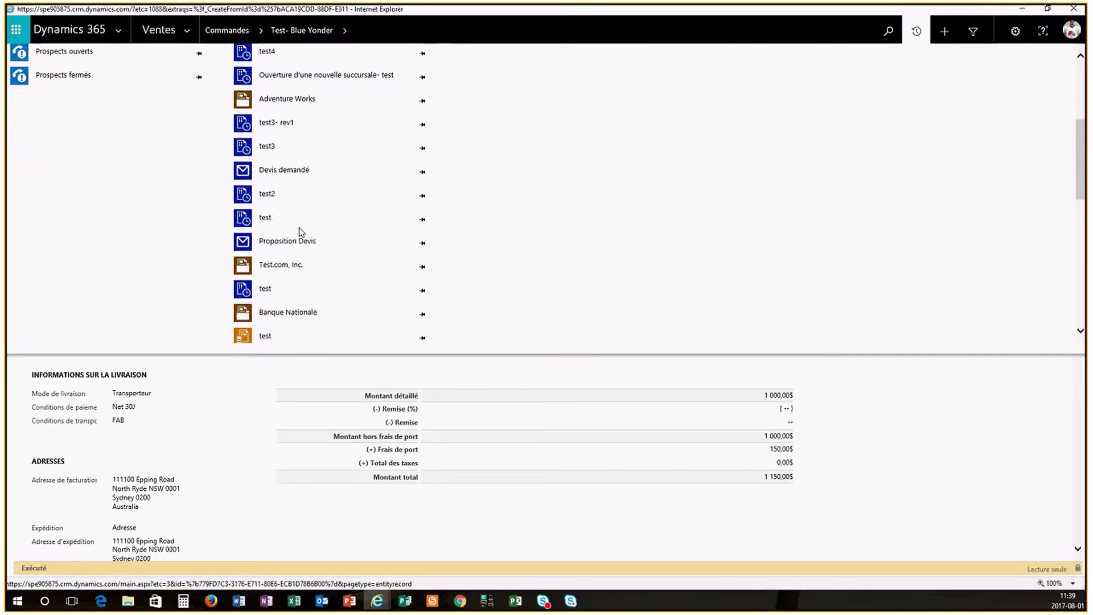
scroll(301, 232, "down", 2)
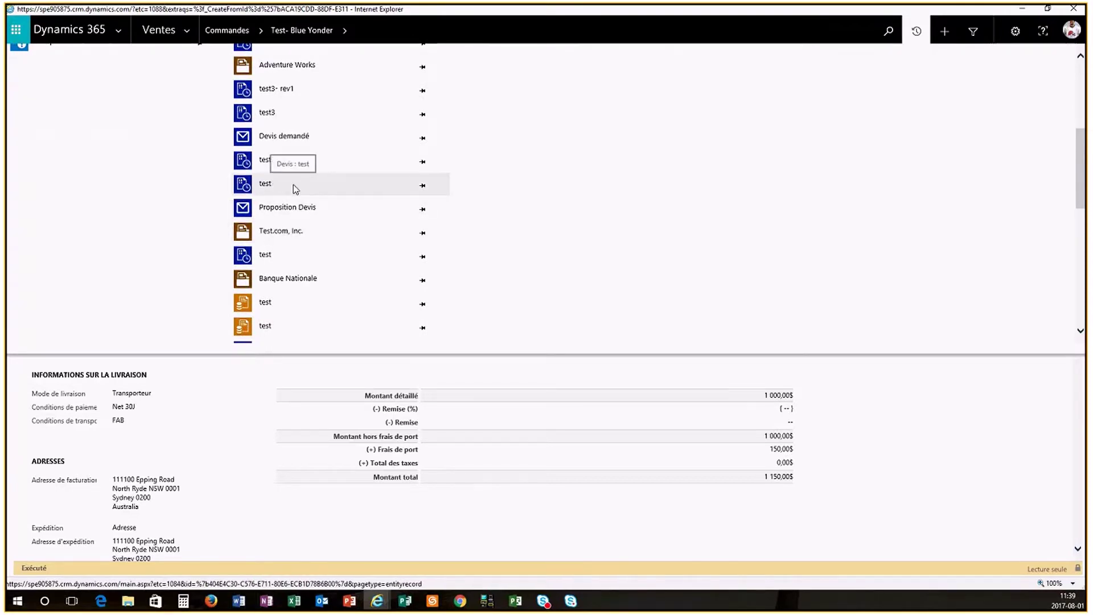
left_click(283, 236)
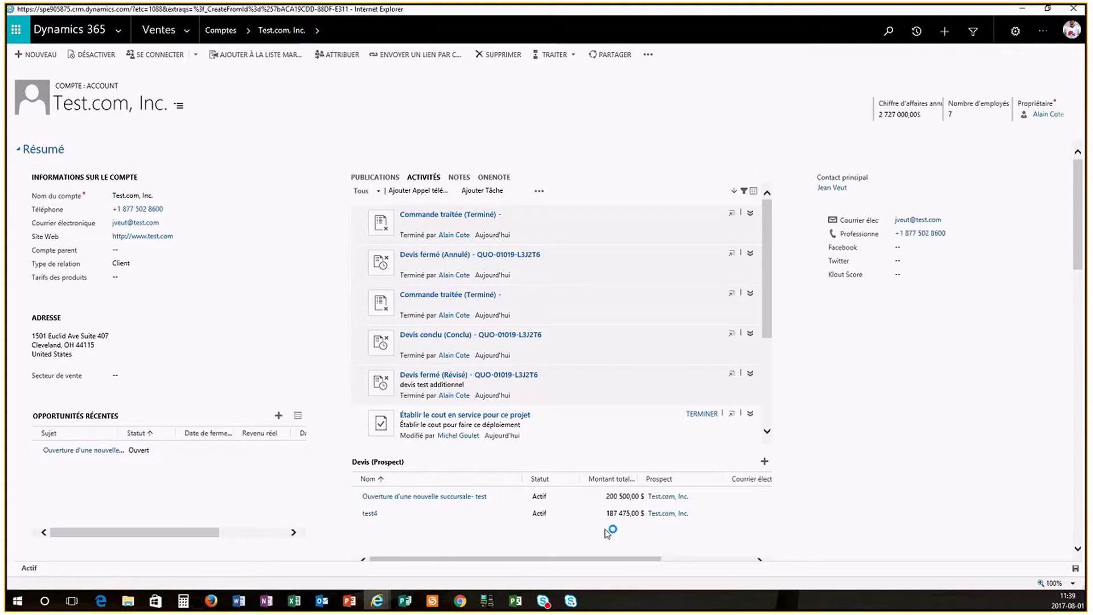
Open the account's quote "Ouverture d'une nouvelle succursale- test" and create an order from it with the status reason Conclu.
left_click(424, 496)
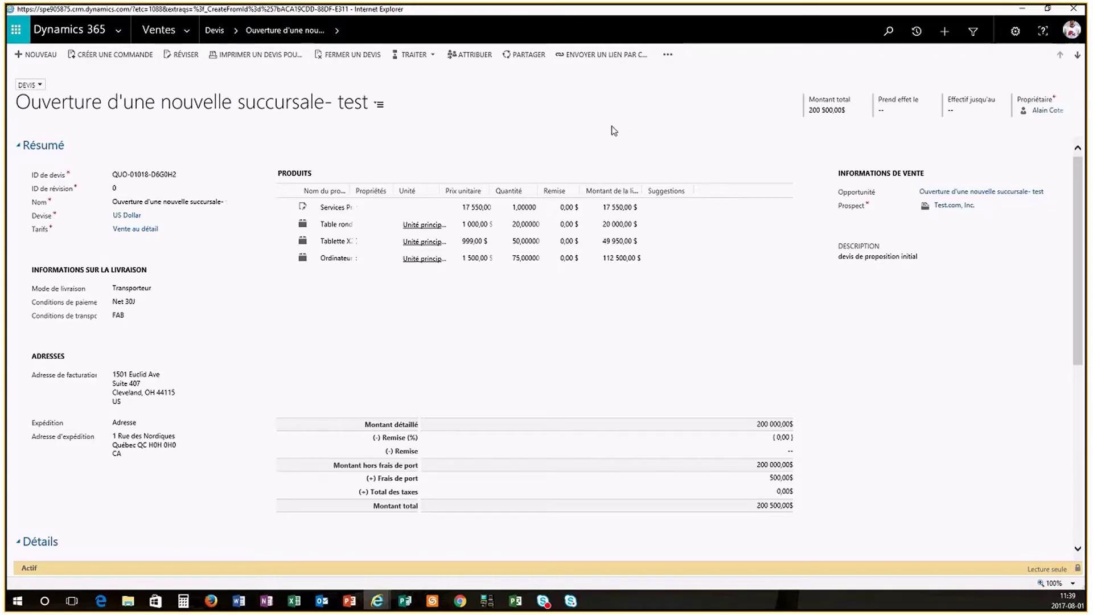
left_click(111, 55)
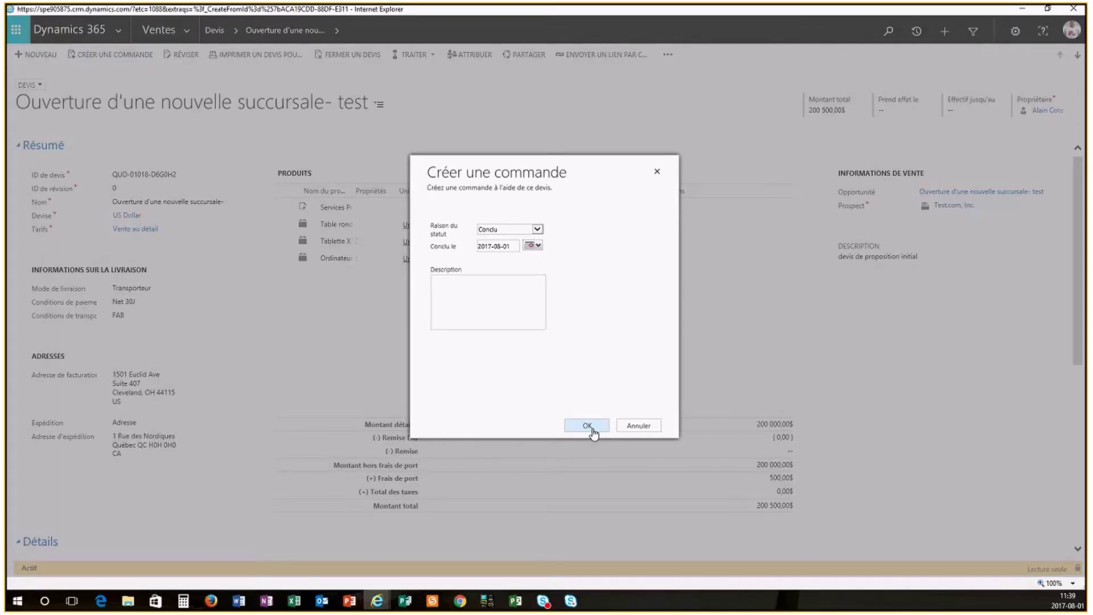
left_click(587, 425)
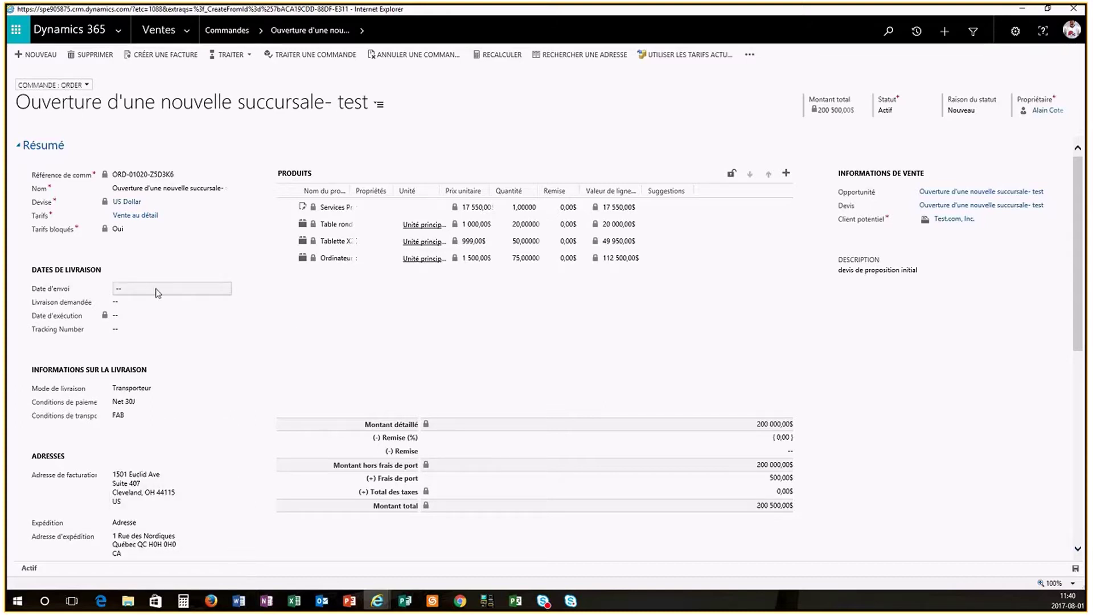
Set the new order's requested delivery date to 2017-08-11 and save the order.
left_click(140, 306)
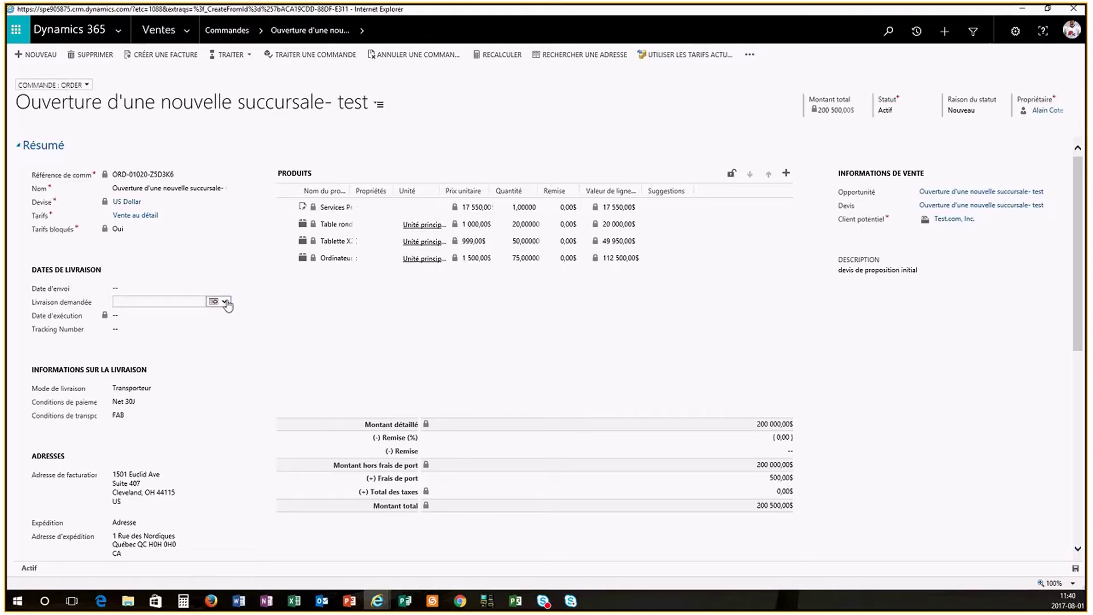
left_click(225, 302)
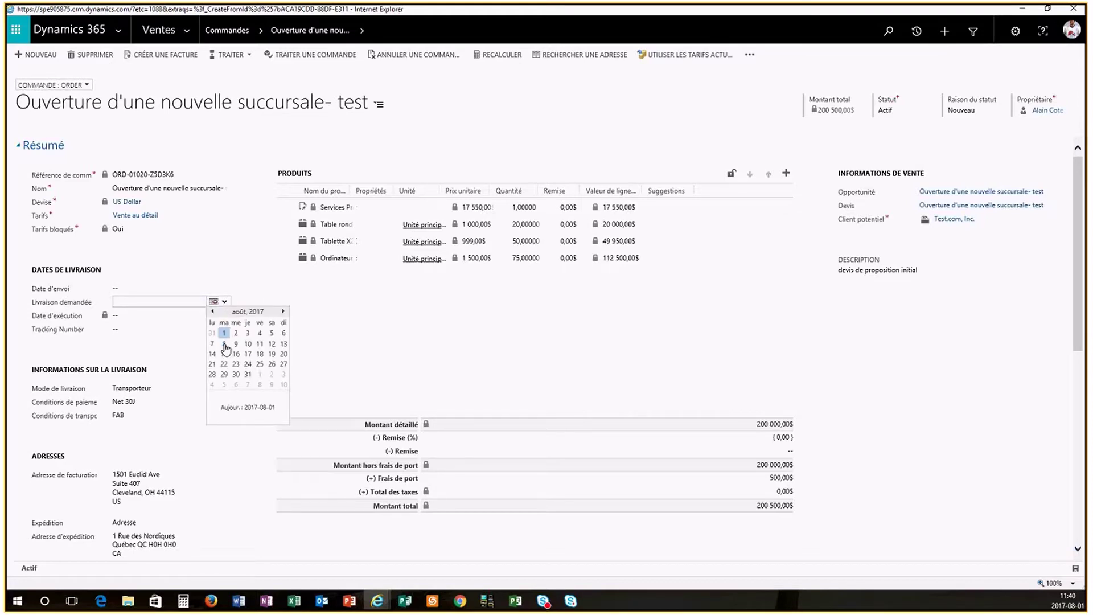
left_click(261, 345)
scroll(510, 335, "down", 1)
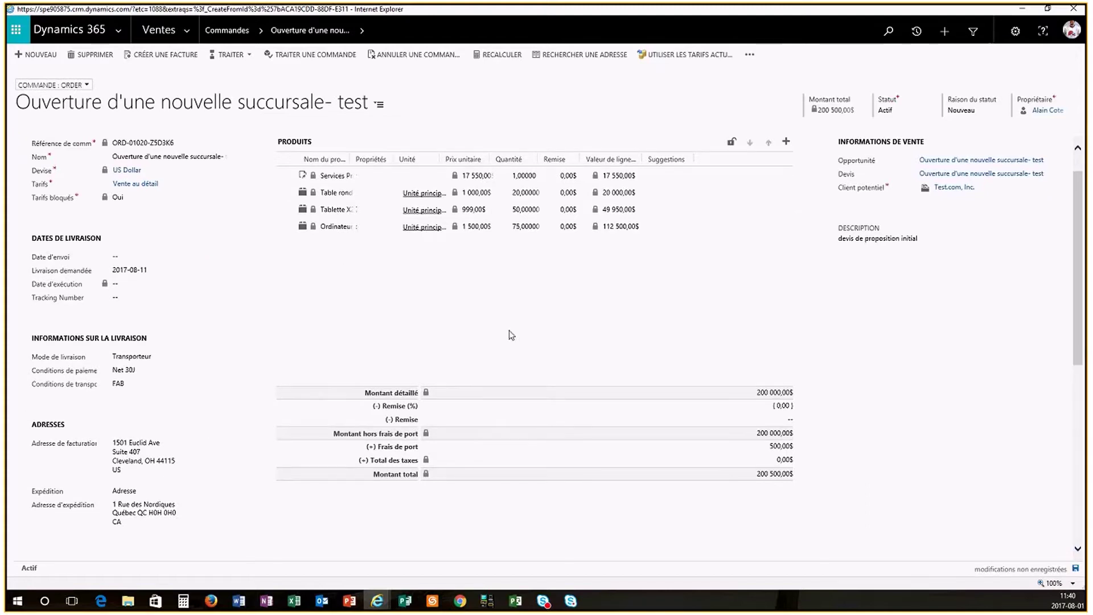
scroll(510, 335, "up", 1)
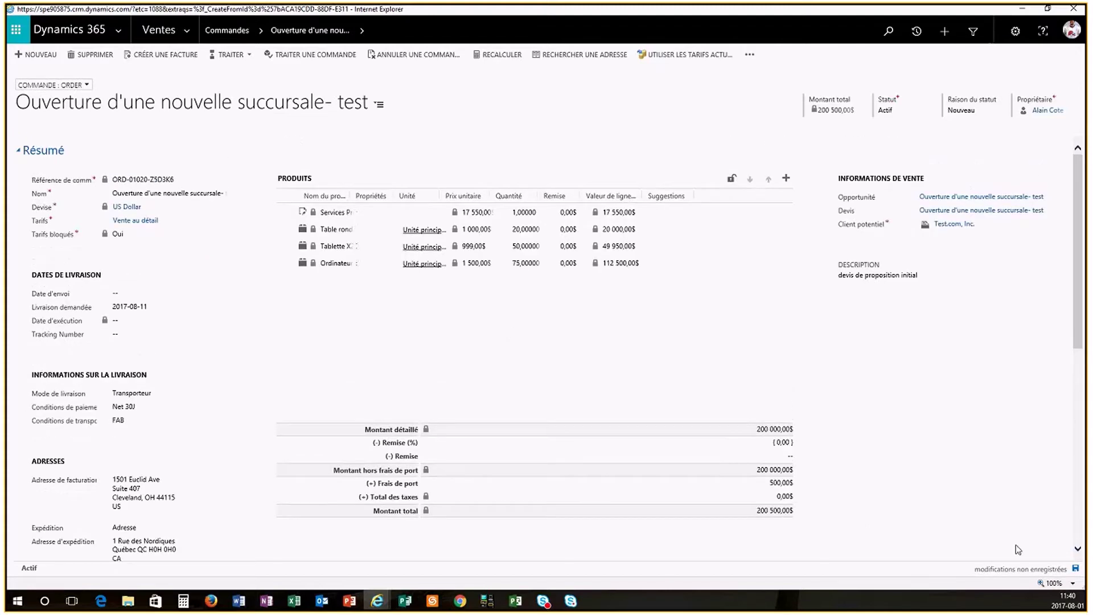
left_click(1075, 568)
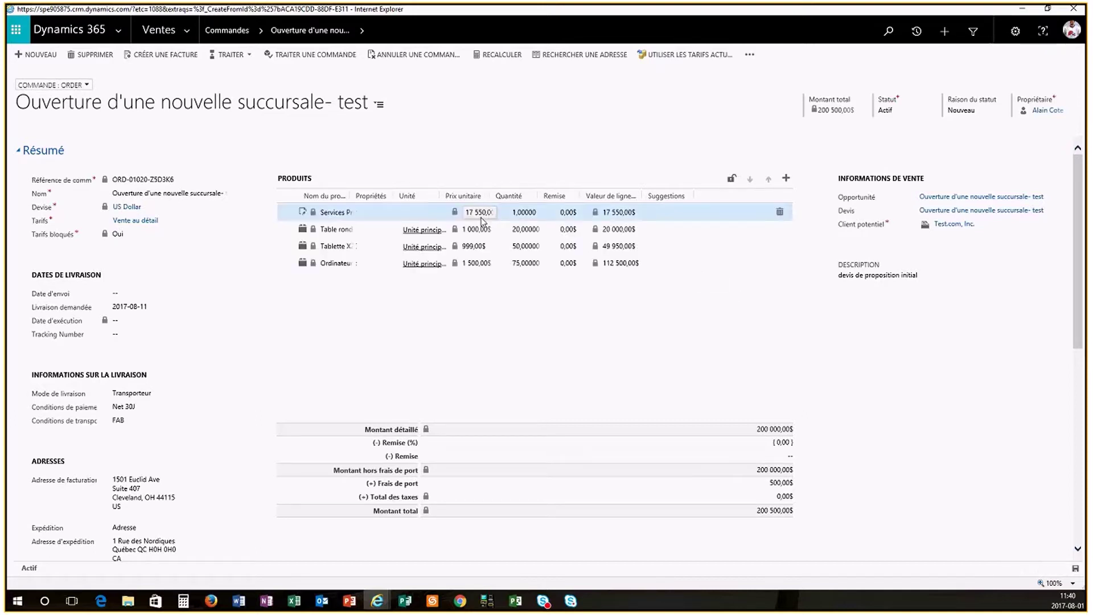
Check the locked unit prices on the order's product lines and unlock the order's pricing.
left_click(469, 228)
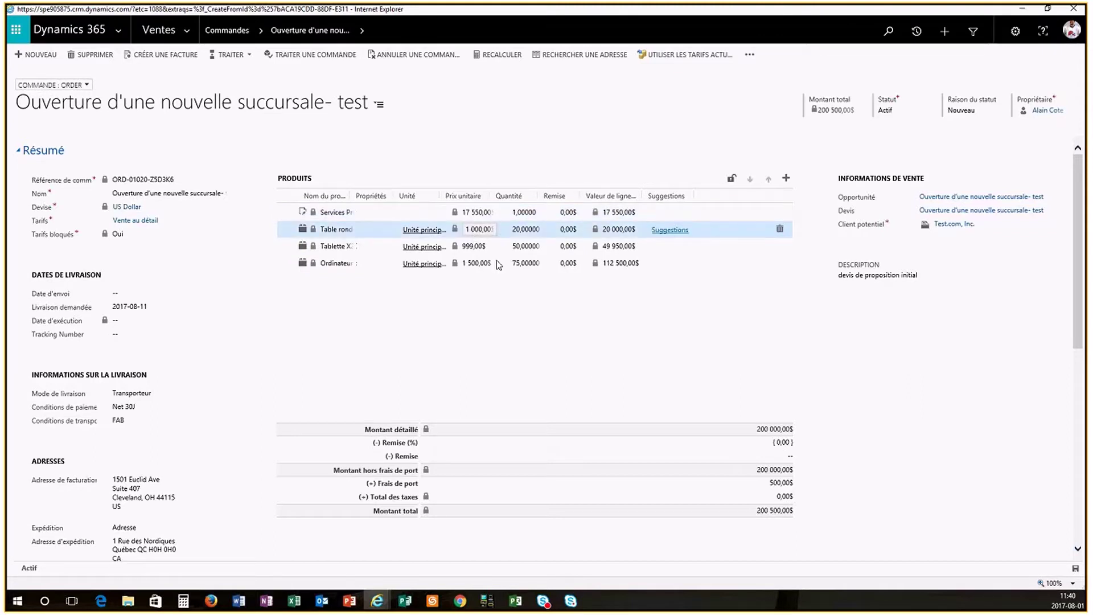
left_click(600, 310)
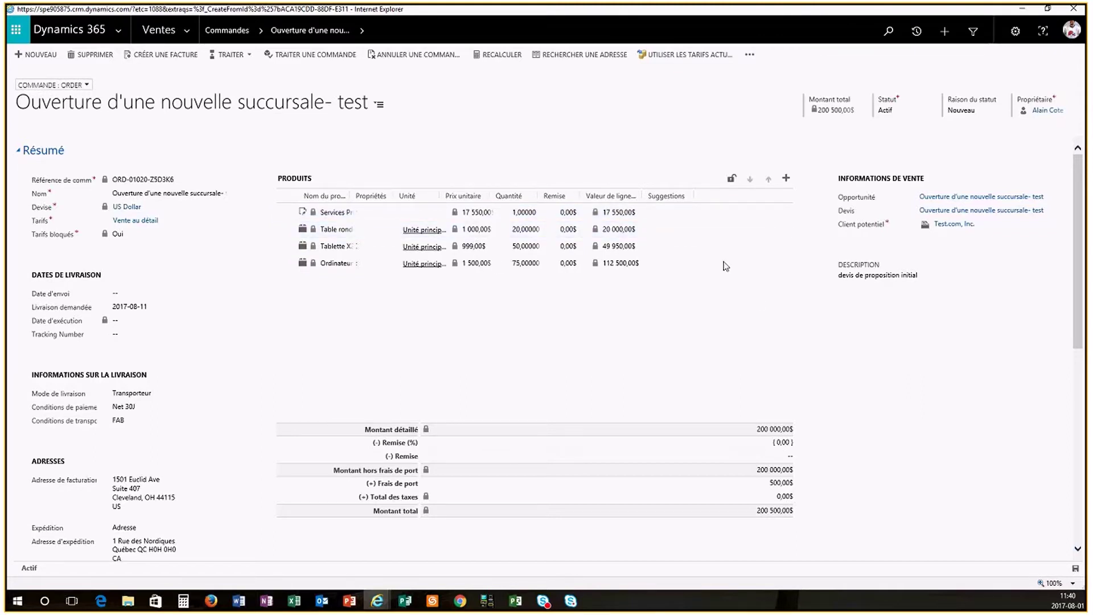
left_click(484, 213)
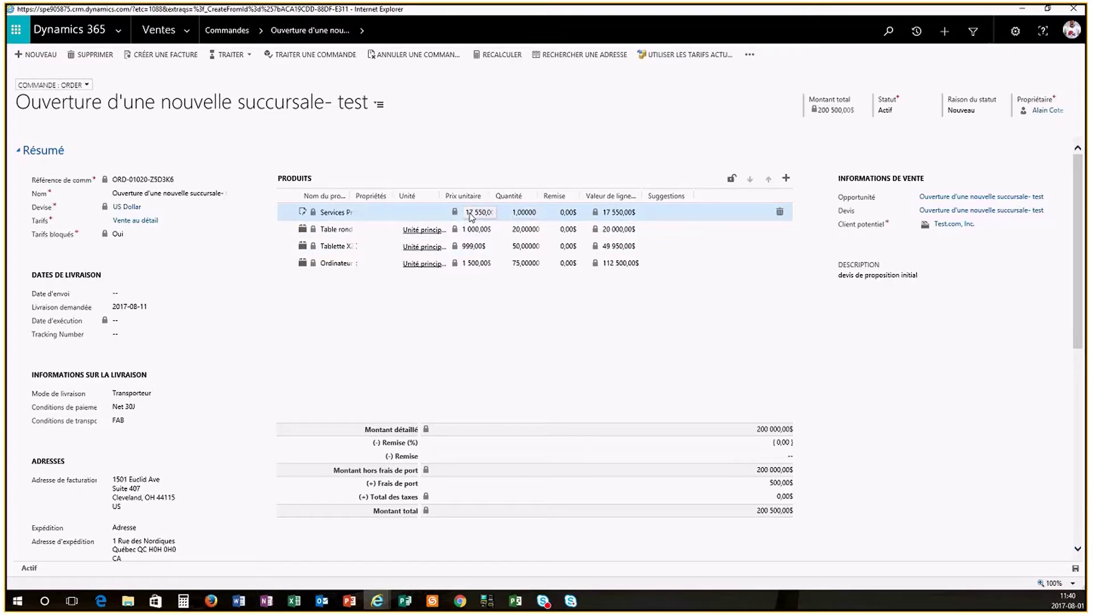
left_click(732, 179)
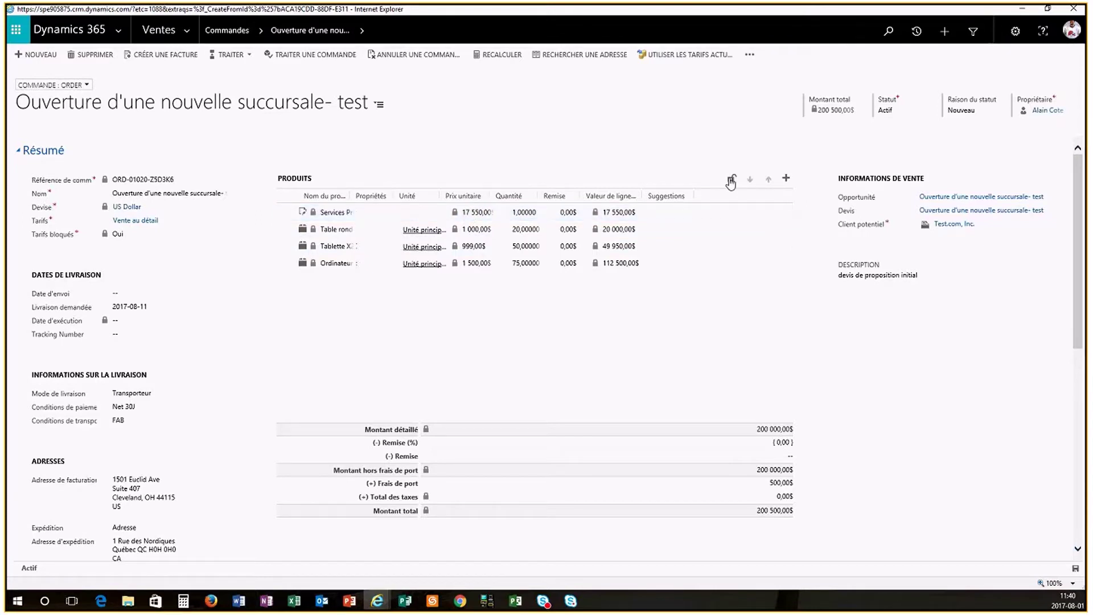
left_click(752, 223)
left_click(733, 179)
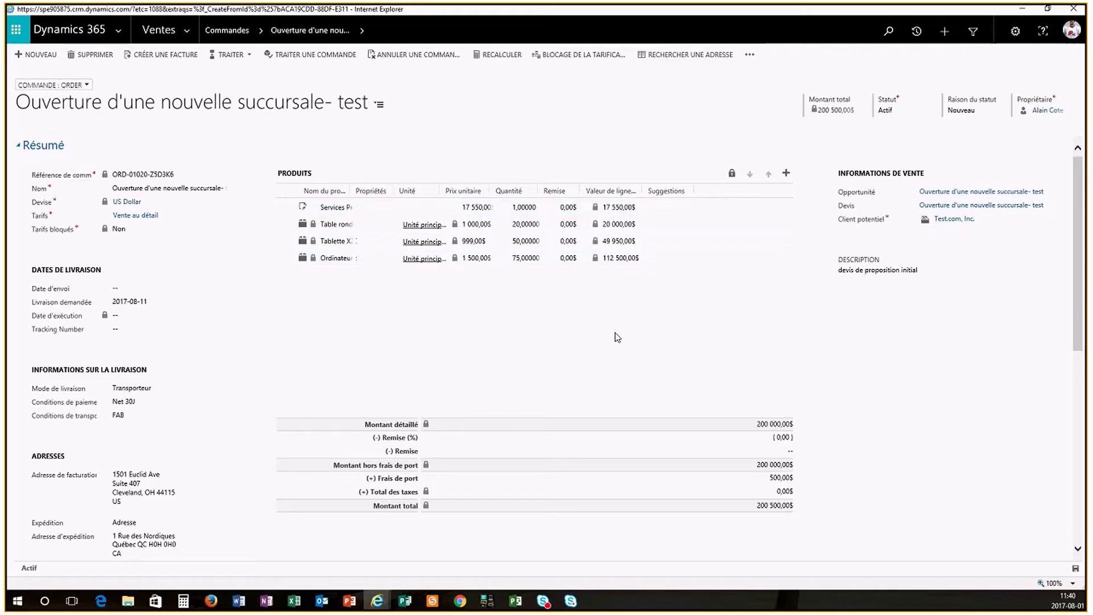
Examine the choices for adding products to the order, including an existing product.
left_click(786, 174)
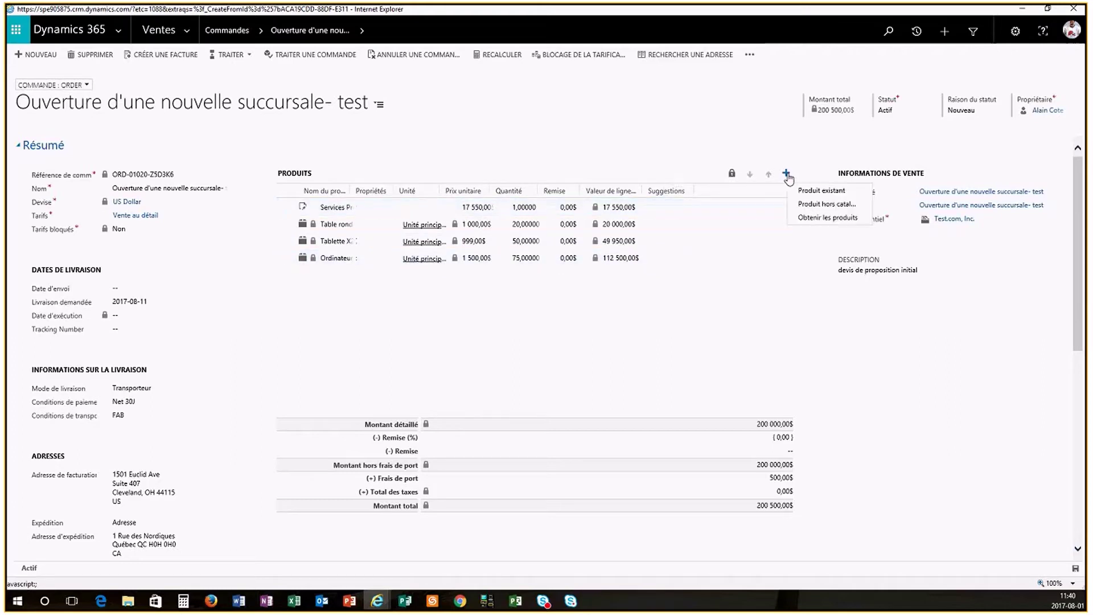
left_click(833, 191)
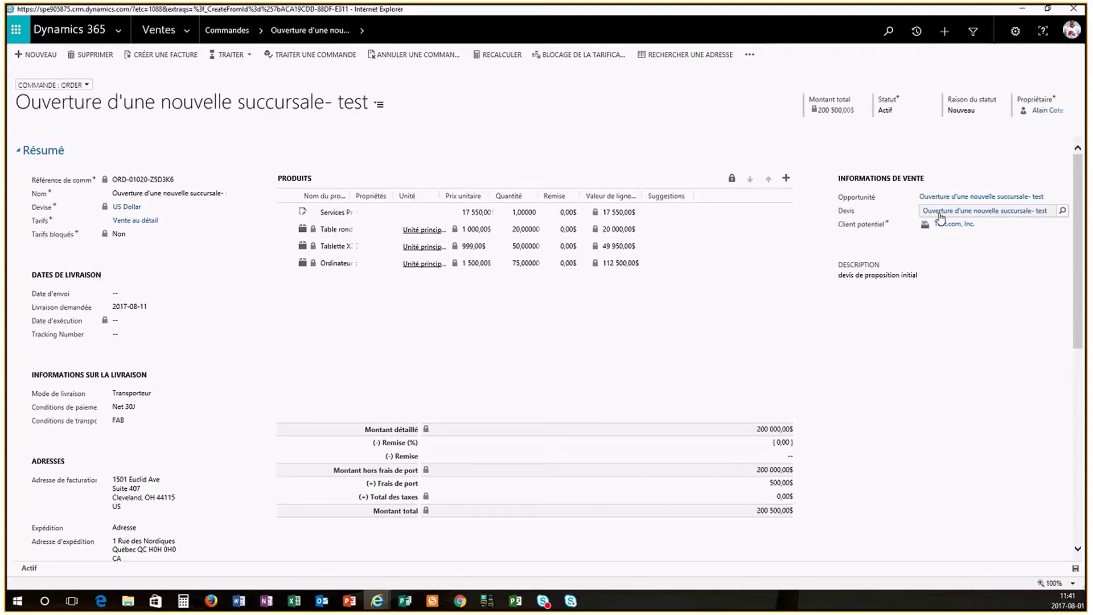
Review the order's delivery information, totals and activities, and switch to PowerPoint.
scroll(584, 333, "down", 4)
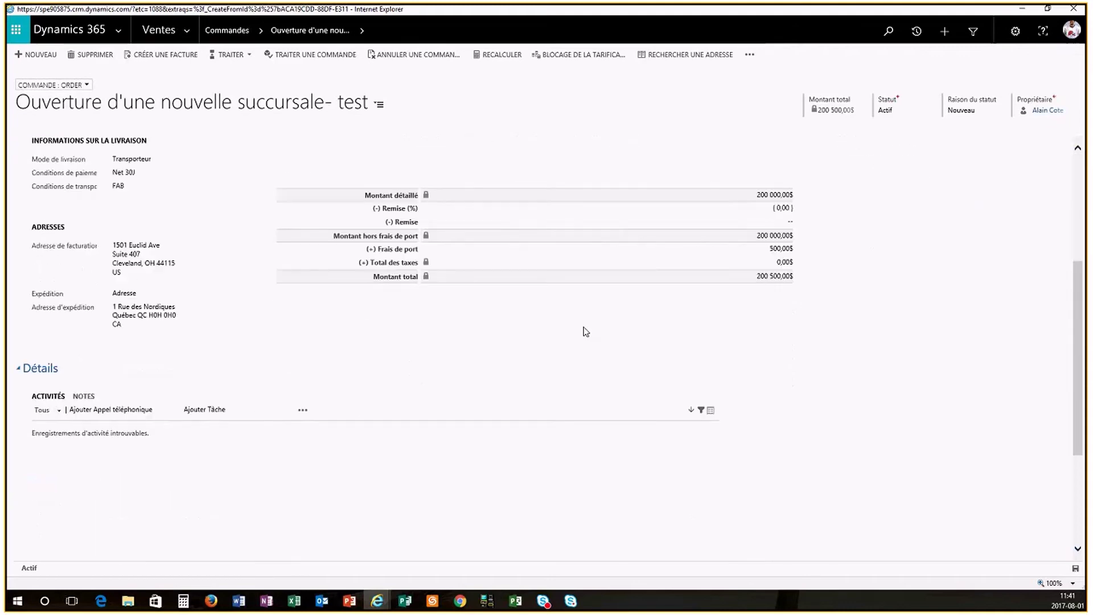
scroll(586, 332, "up", 3)
scroll(586, 332, "up", 1)
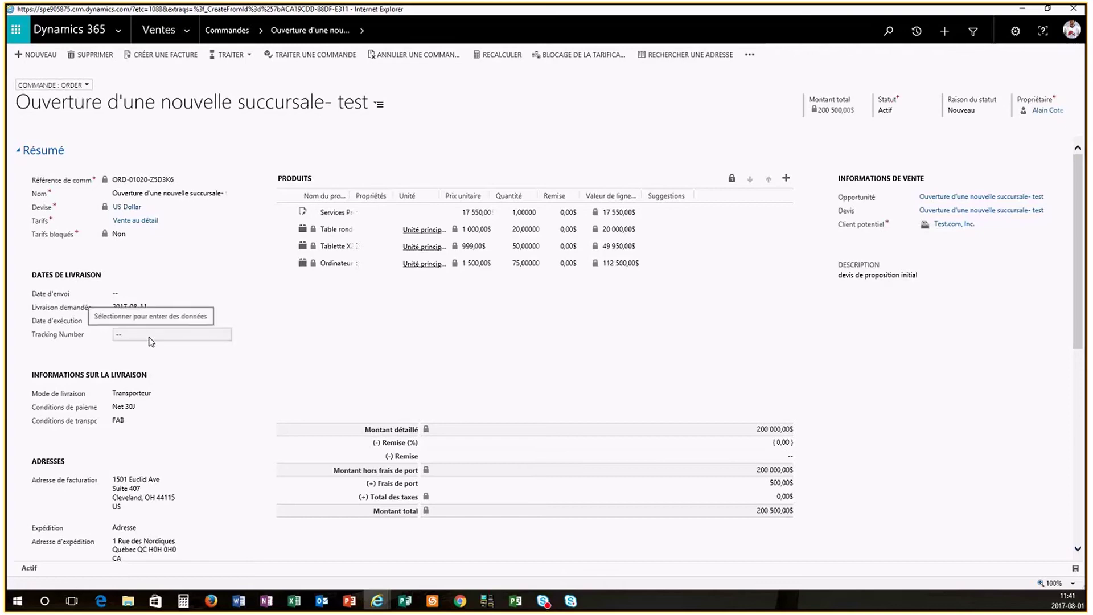
scroll(428, 346, "down", 1)
scroll(428, 346, "down", 5)
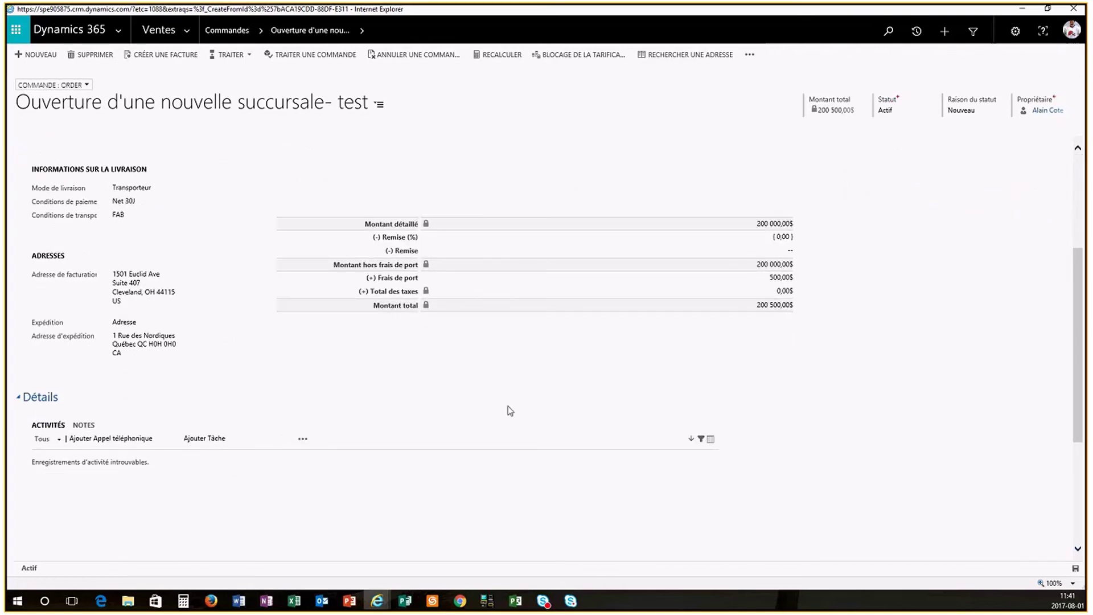
scroll(510, 408, "up", 6)
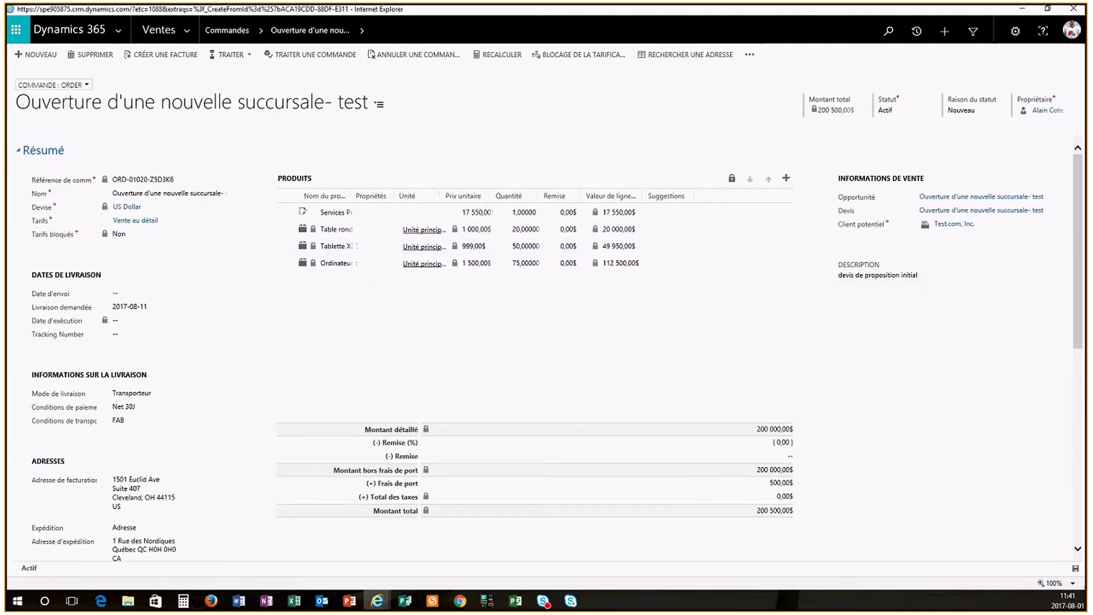
key("alt+Tab")
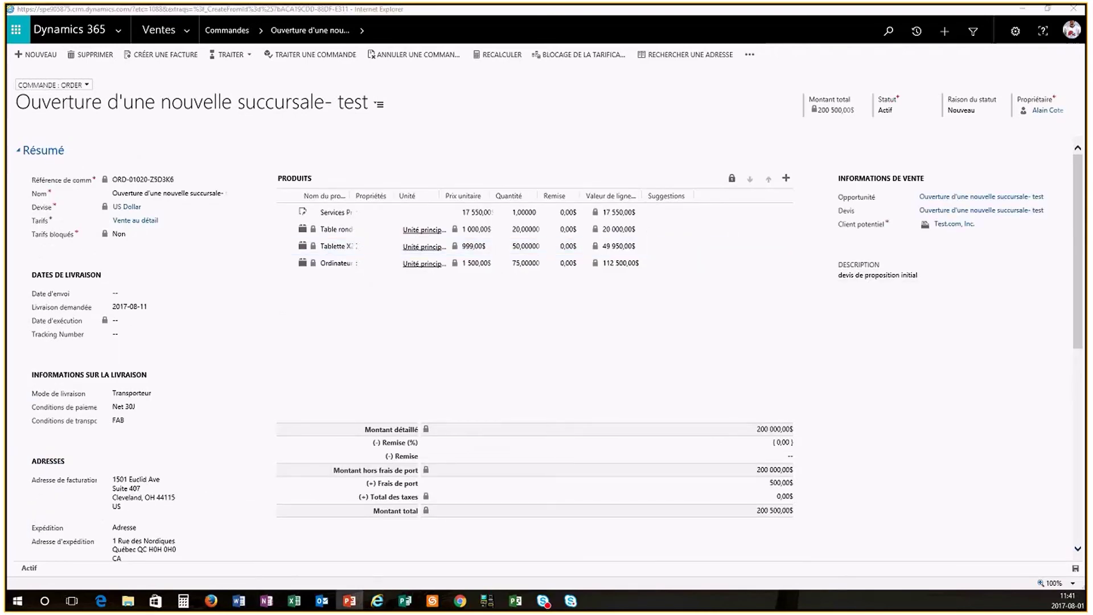